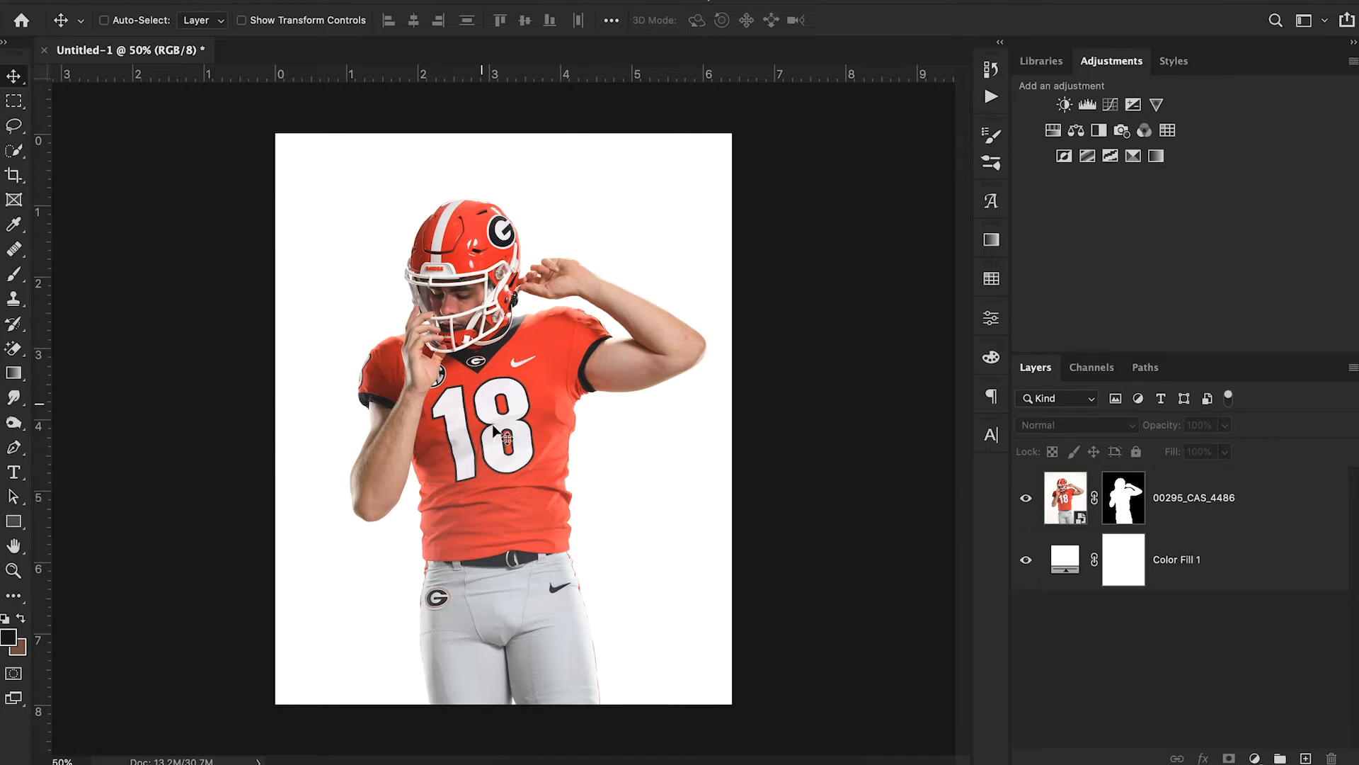
Open the Camera Raw Filter on the 00295_CAS_4486 layer and set Clarity to +40.
{"action": "left_click", "coordinate": [1066, 501]}
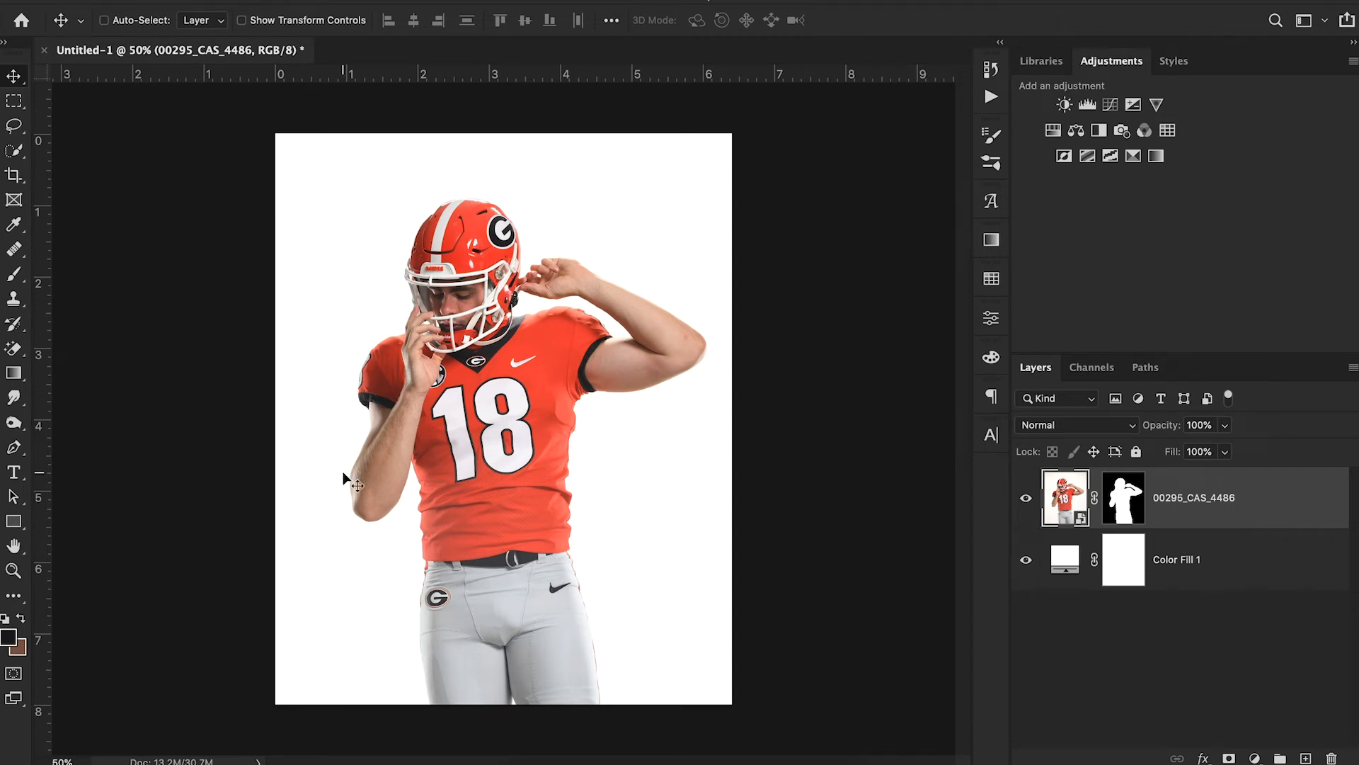
{"action": "left_click", "coordinate": [445, 2]}
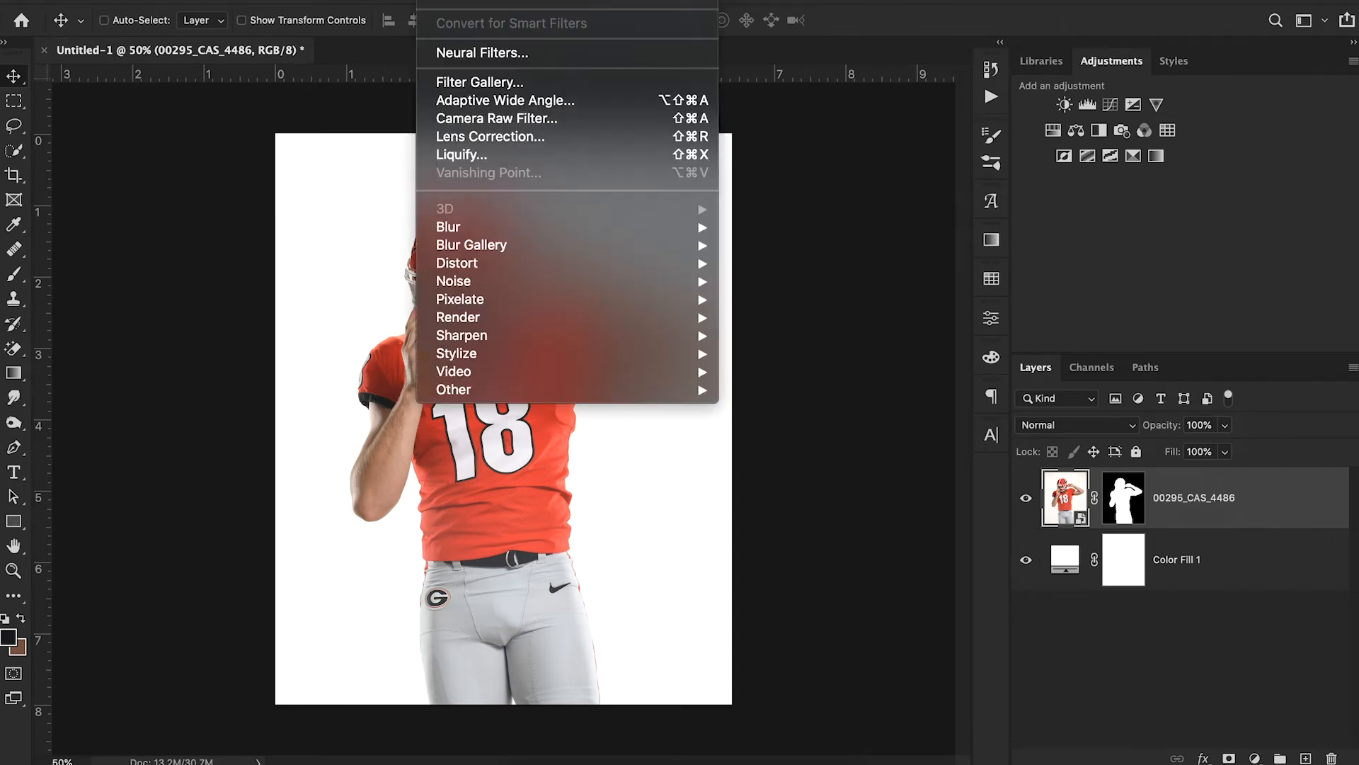
{"action": "left_click", "coordinate": [480, 124]}
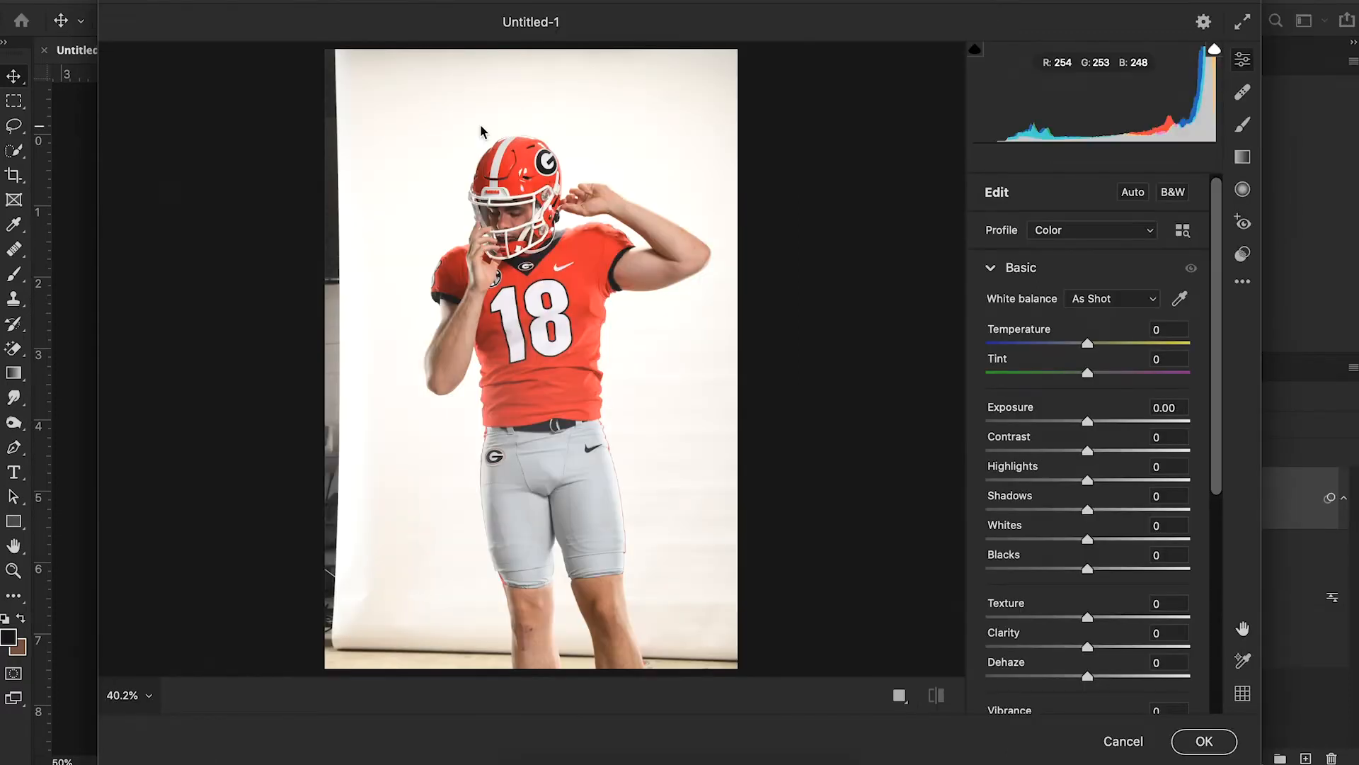
{"action": "left_click_drag", "start_coordinate": [1218, 322], "coordinate": [1222, 435]}
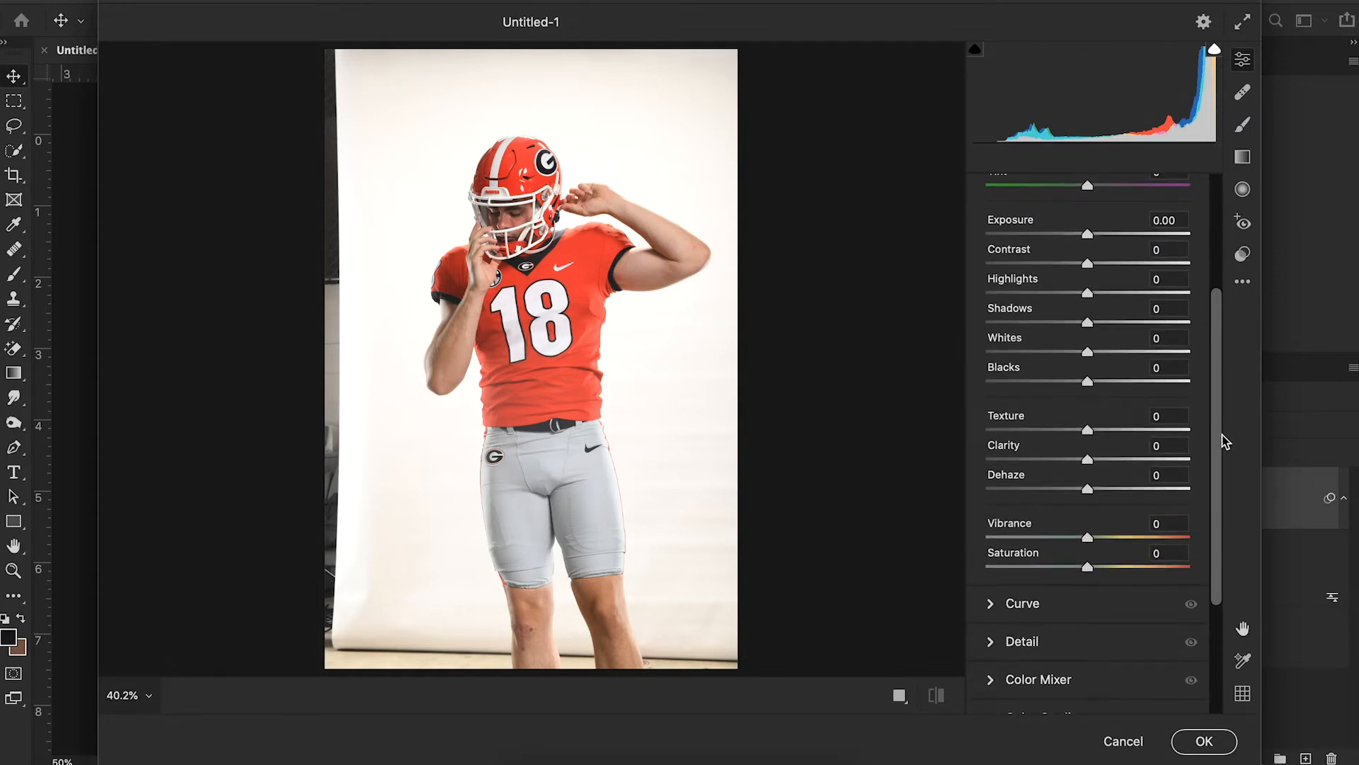
{"action": "left_click", "coordinate": [504, 276]}
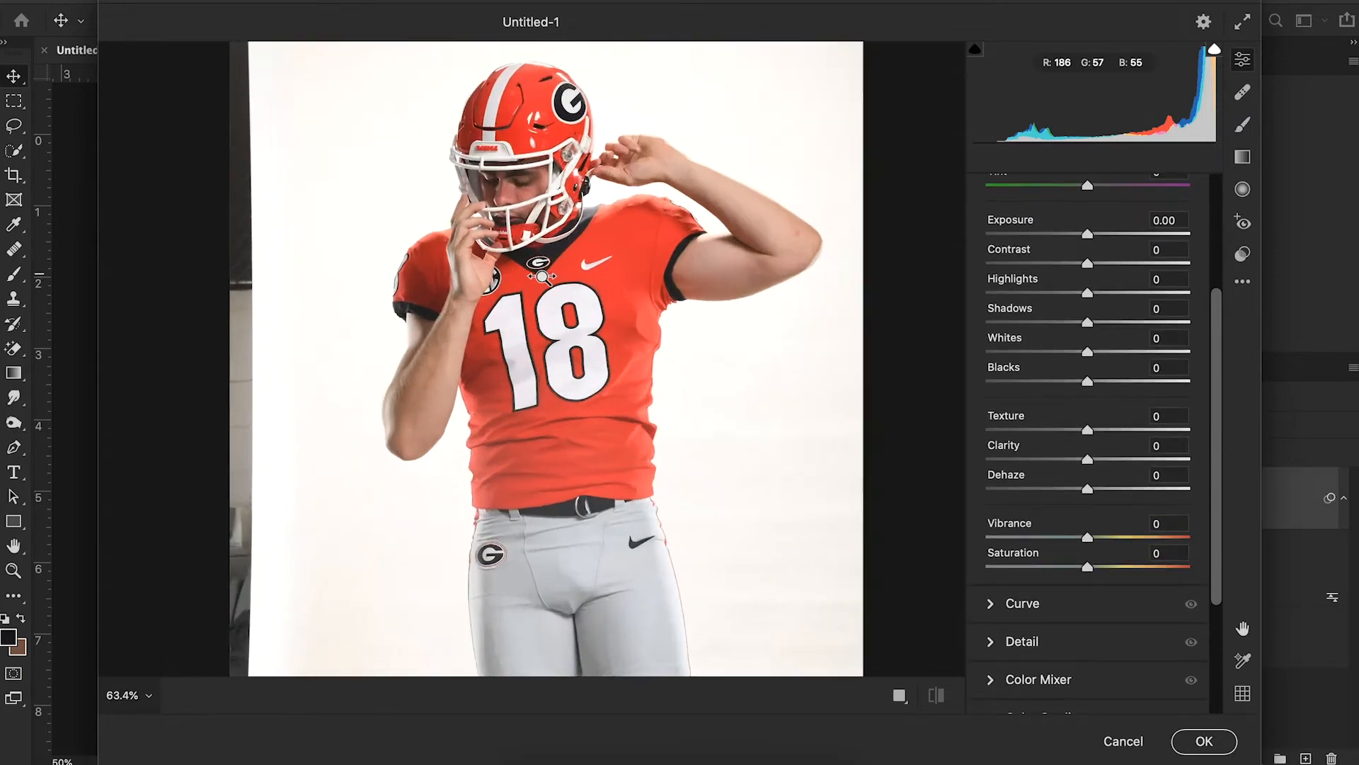
{"action": "scroll", "coordinate": [551, 276], "scroll_direction": "up", "scroll_amount": 2}
{"action": "scroll", "coordinate": [551, 276], "scroll_direction": "right", "scroll_amount": 2}
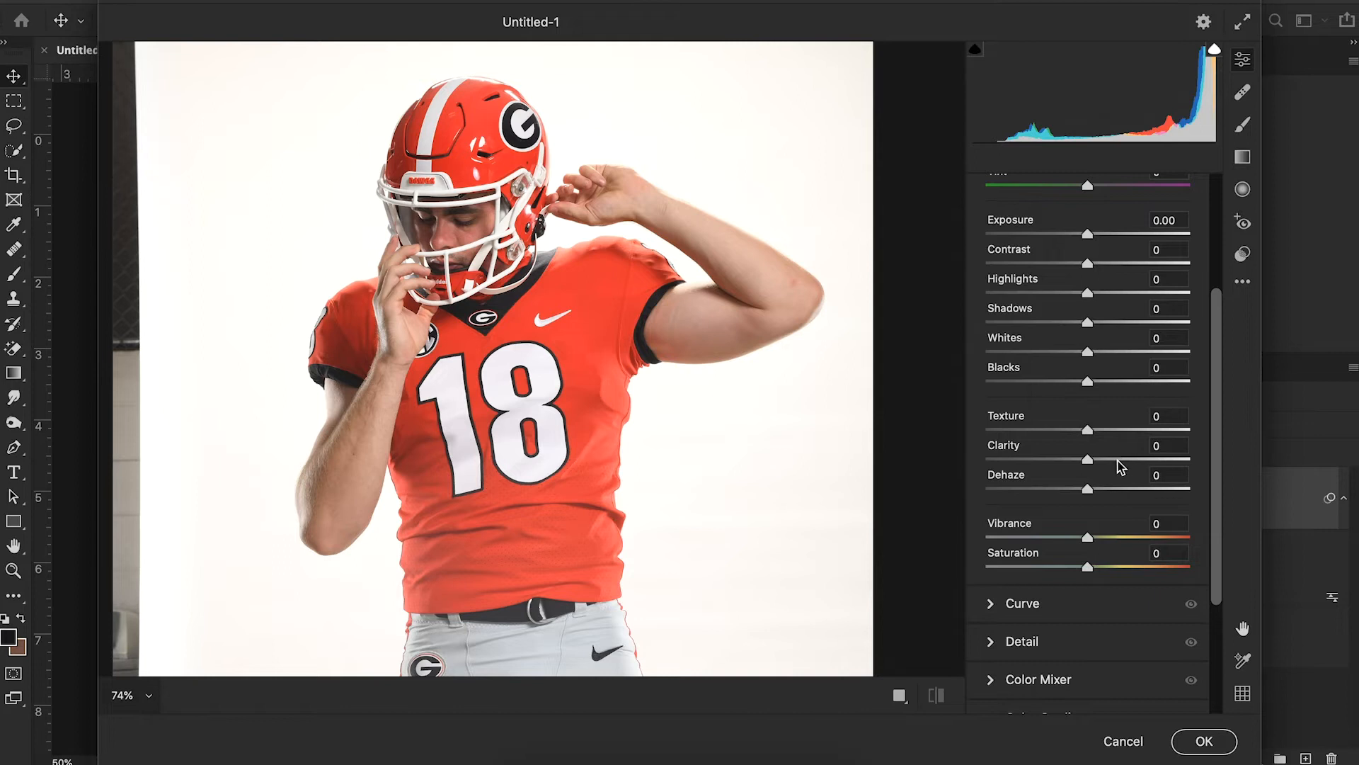
{"action": "left_click_drag", "start_coordinate": [1114, 460], "coordinate": [1129, 464]}
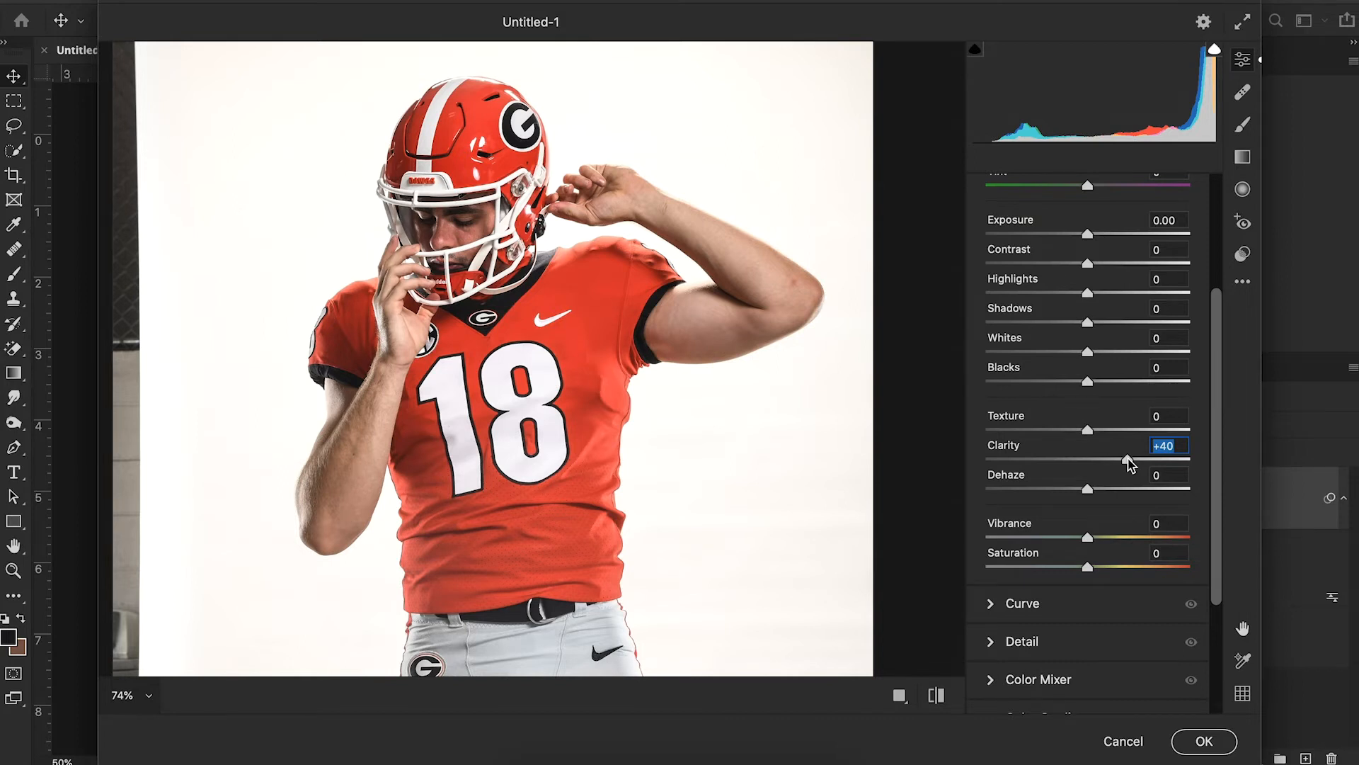
{"action": "left_click_drag", "start_coordinate": [1128, 457], "coordinate": [1127, 456]}
Set Texture to +11 and Dehaze to +2 for the player photo.
{"action": "left_click_drag", "start_coordinate": [472, 279], "coordinate": [506, 293]}
{"action": "left_click_drag", "start_coordinate": [406, 167], "coordinate": [395, 203]}
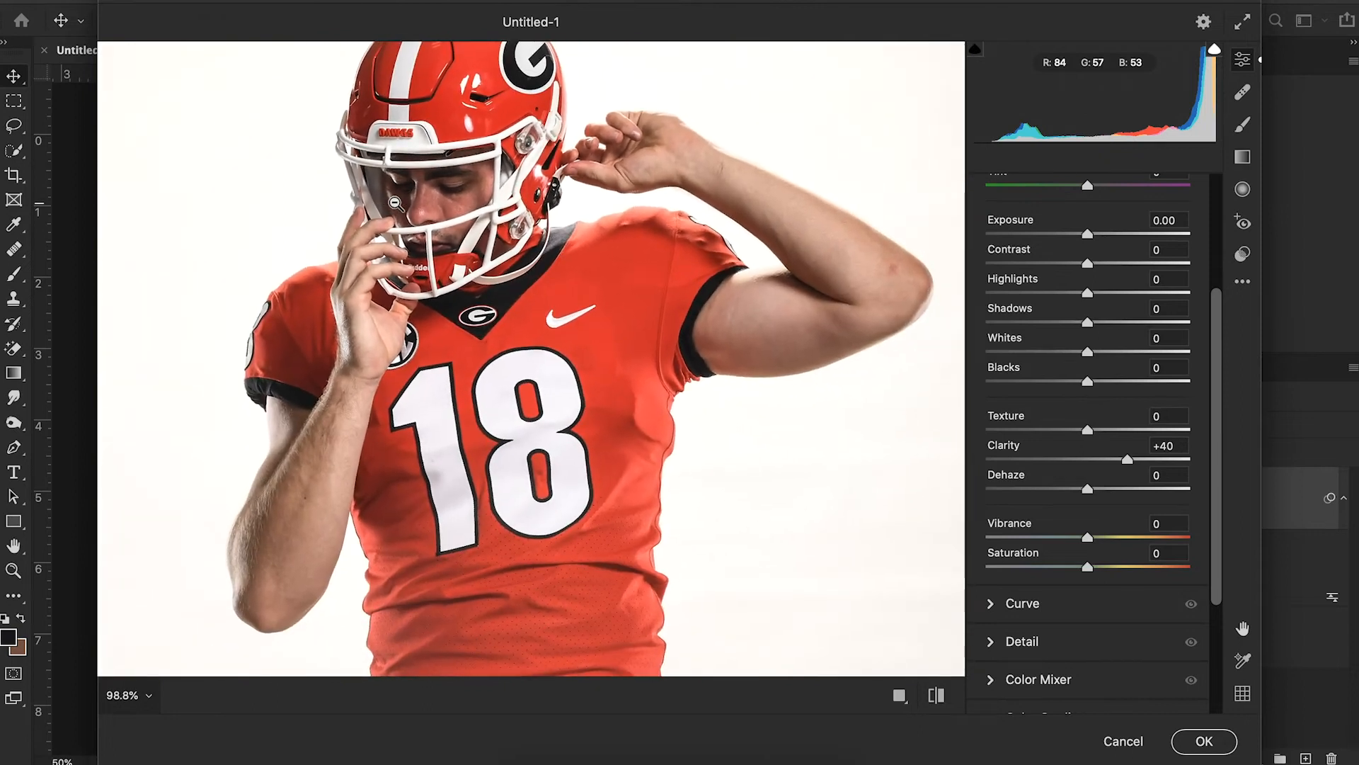
{"action": "key", "text": "ctrl+0"}
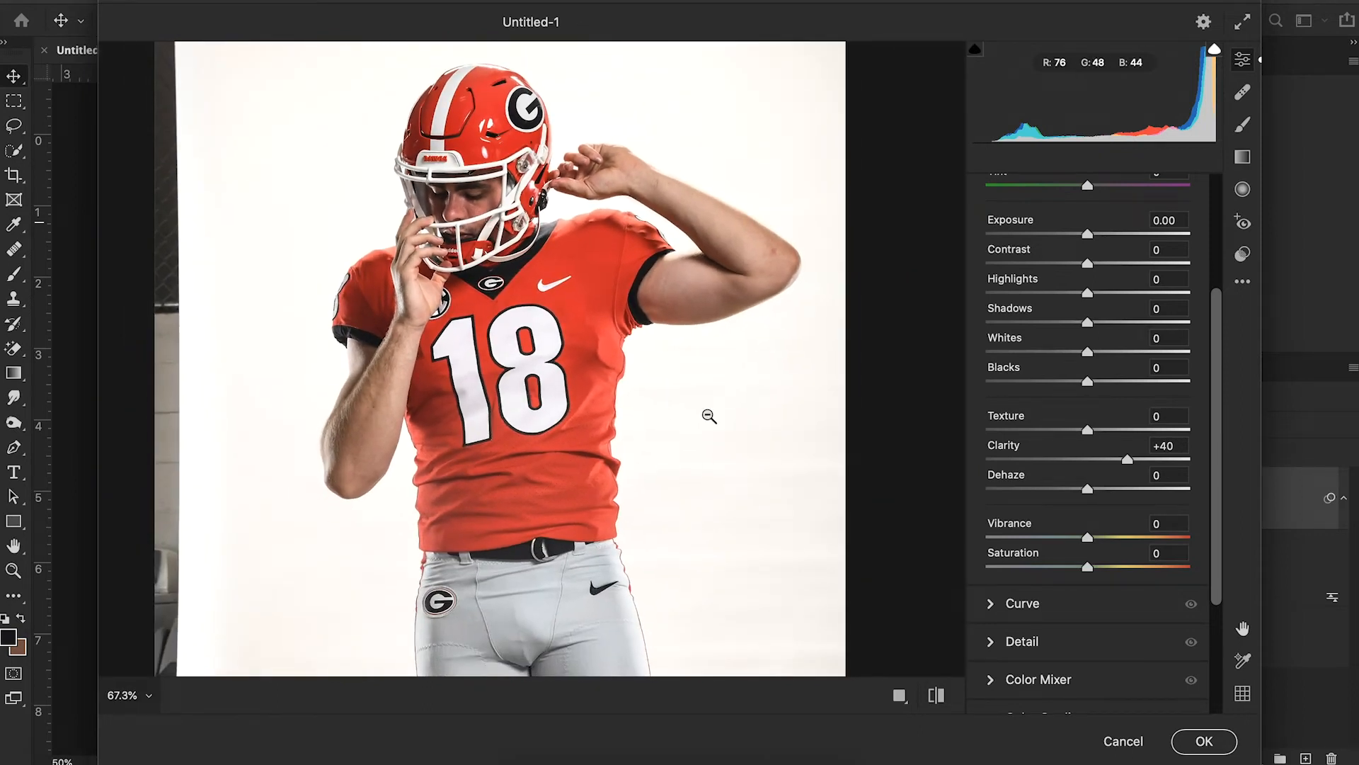
{"action": "left_click_drag", "start_coordinate": [1097, 429], "coordinate": [1205, 434]}
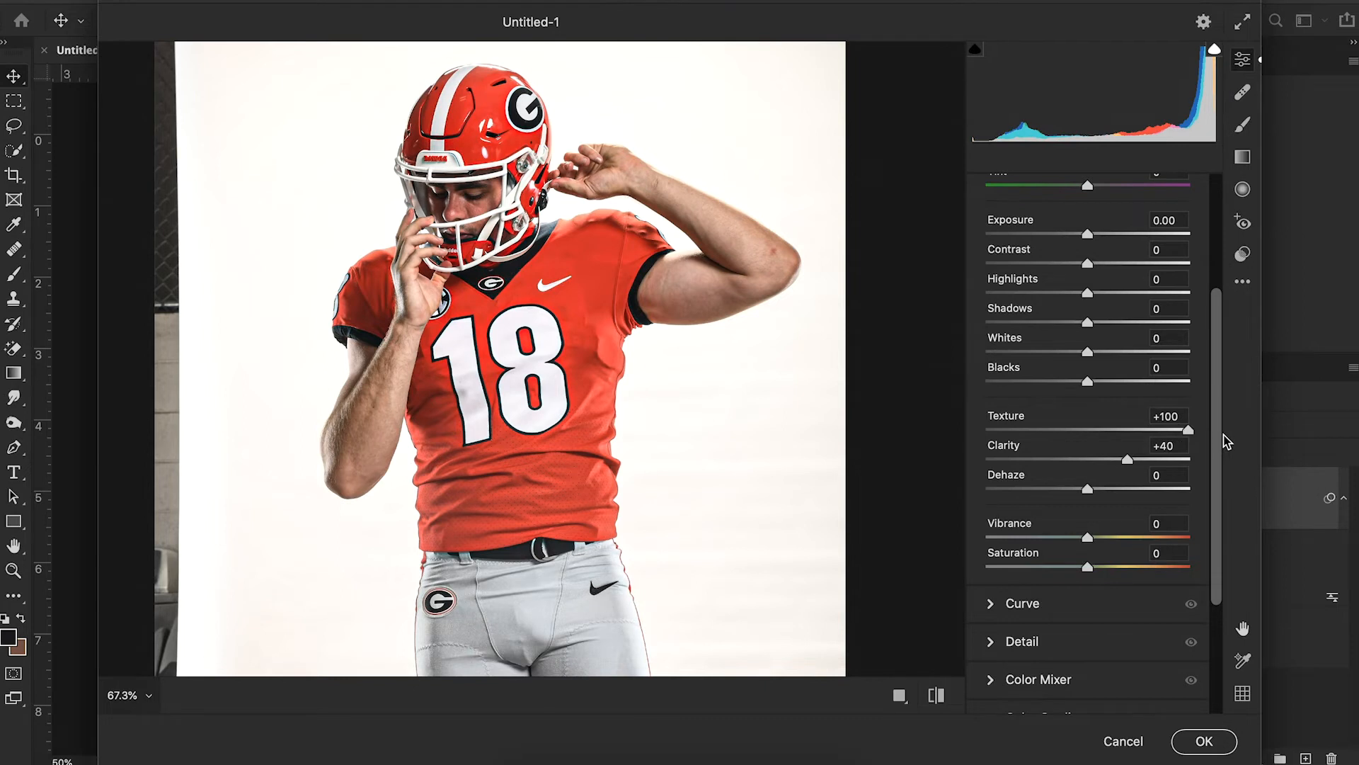
{"action": "left_click_drag", "start_coordinate": [1188, 430], "coordinate": [1103, 437]}
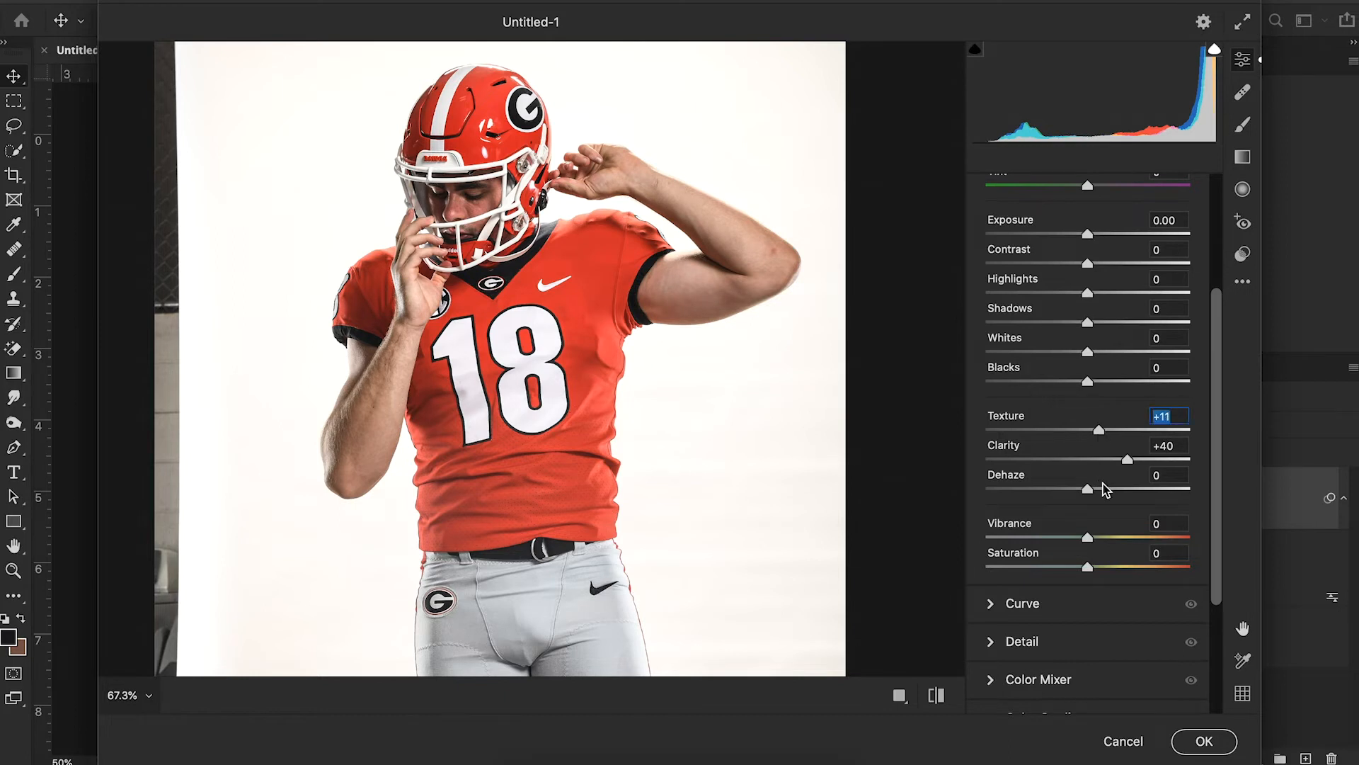
{"action": "mouse_move", "coordinate": [1097, 490]}
{"action": "left_mouse_down"}
{"action": "mouse_move", "coordinate": [1217, 480]}
{"action": "mouse_move", "coordinate": [1092, 496]}
{"action": "left_mouse_up"}
{"action": "left_click", "coordinate": [1090, 496]}
Lower Blacks to -16 and raise Saturation to +12 for the player photo.
{"action": "left_click_drag", "start_coordinate": [1217, 389], "coordinate": [1240, 279]}
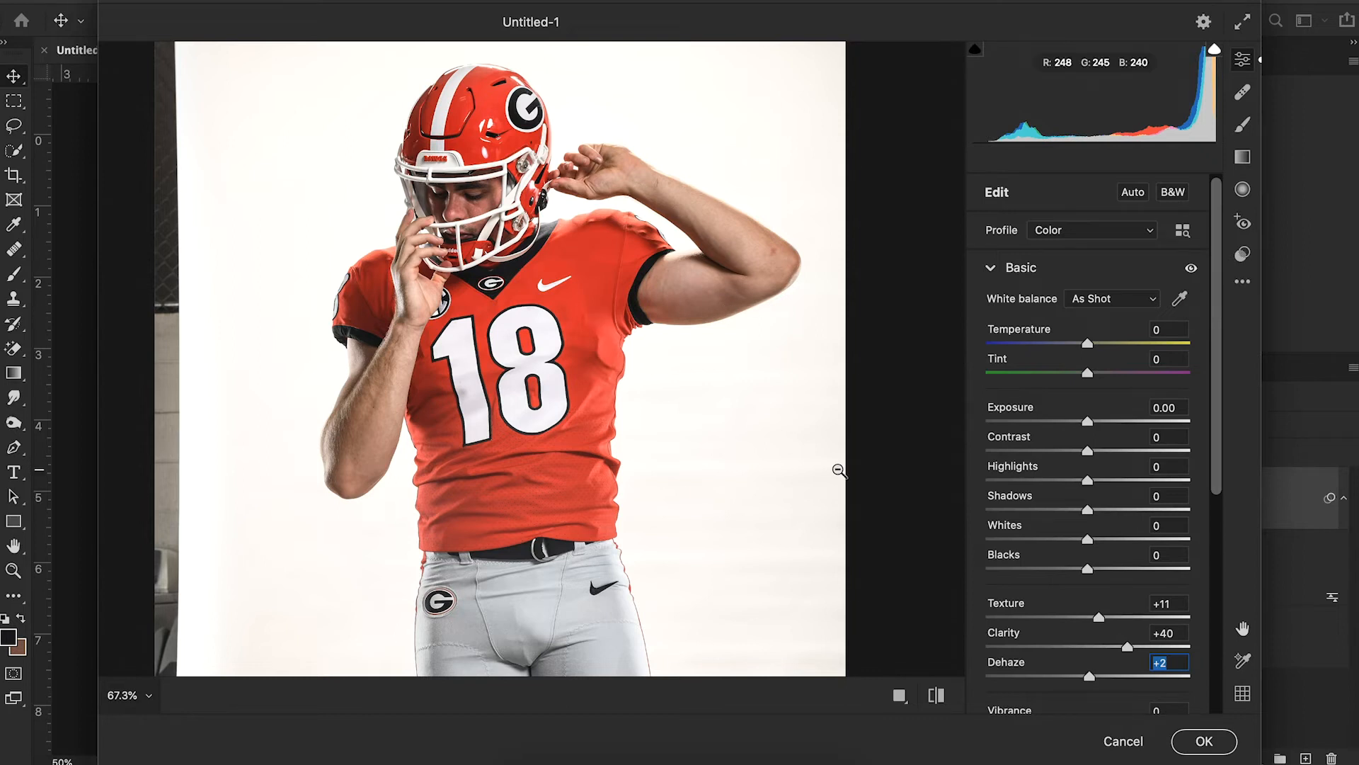
{"action": "left_click_drag", "start_coordinate": [507, 225], "coordinate": [641, 236]}
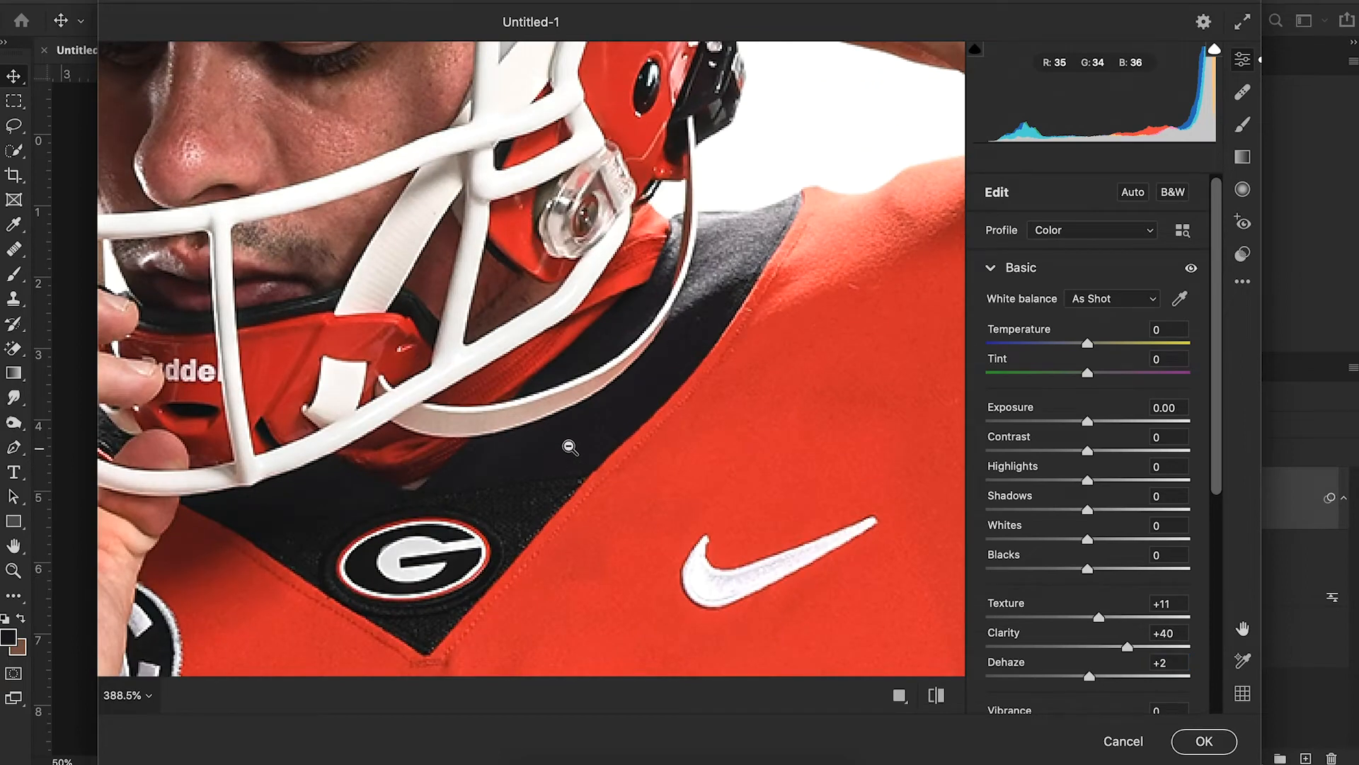
{"action": "left_click_drag", "start_coordinate": [749, 422], "coordinate": [630, 434]}
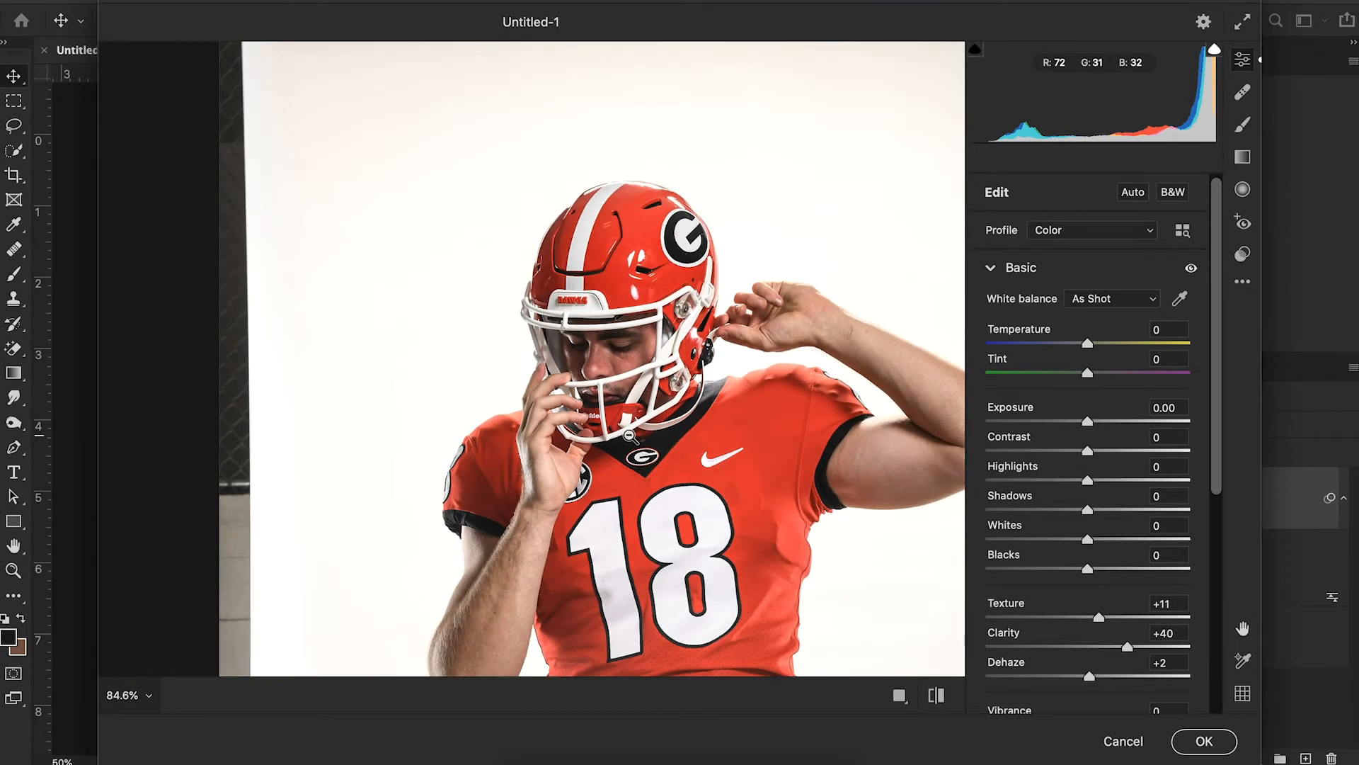
{"action": "scroll", "coordinate": [629, 436], "scroll_direction": "down", "scroll_amount": 4}
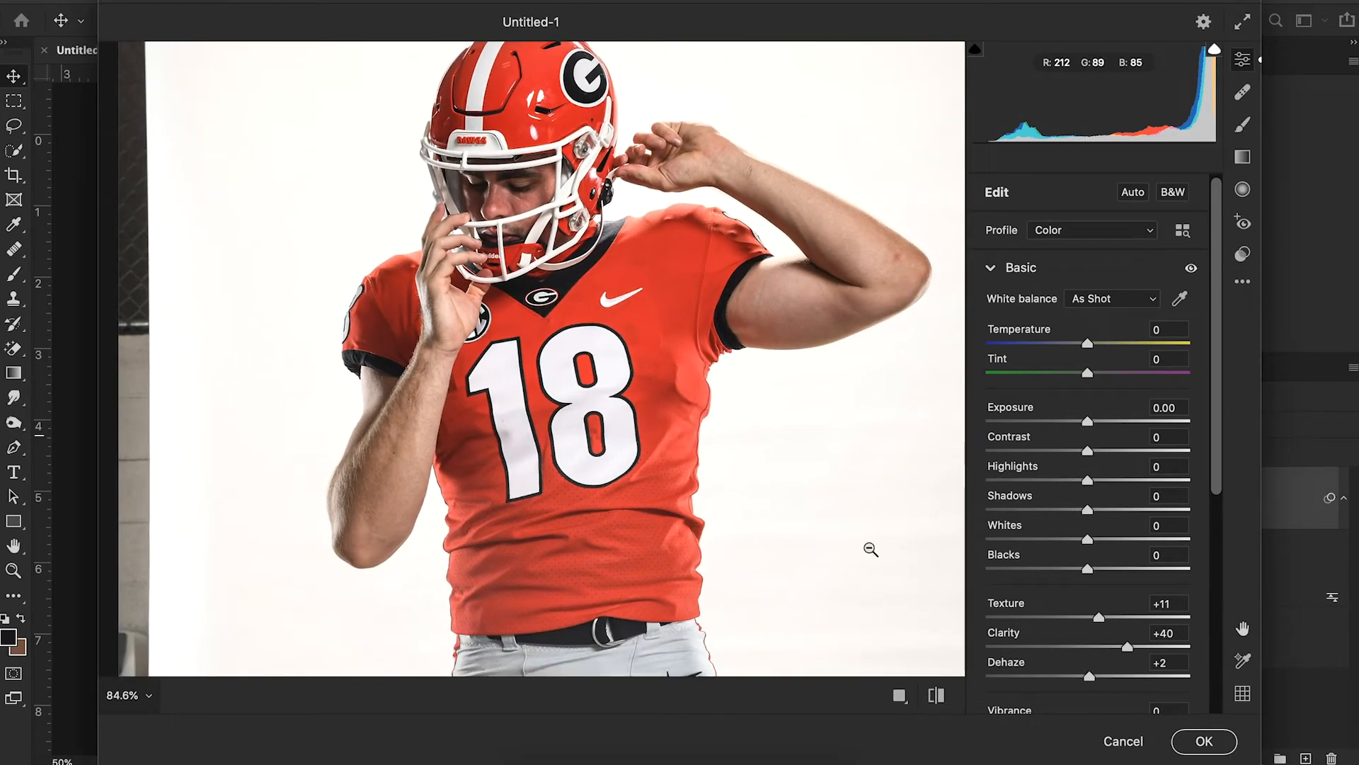
{"action": "mouse_move", "coordinate": [1087, 568]}
{"action": "left_mouse_down"}
{"action": "mouse_move", "coordinate": [988, 573]}
{"action": "mouse_move", "coordinate": [1072, 571]}
{"action": "left_mouse_up"}
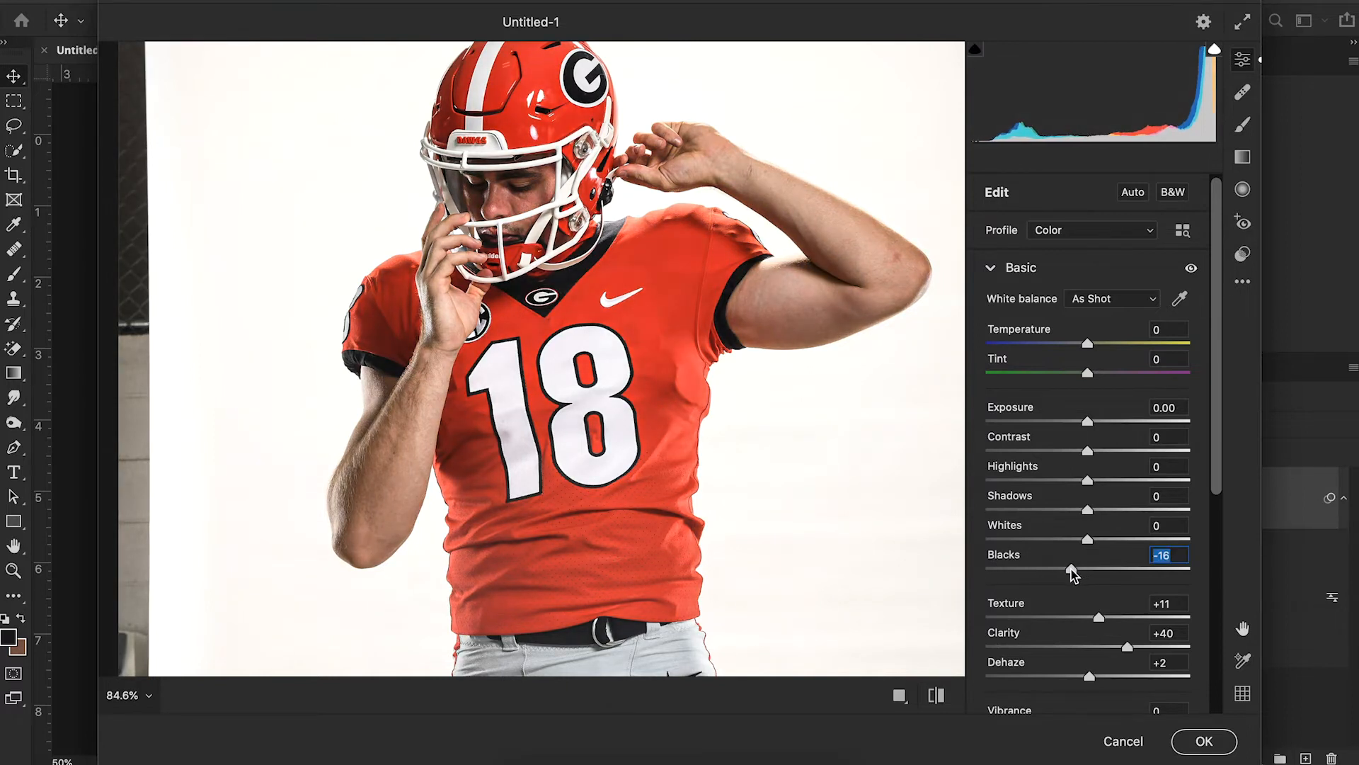
{"action": "mouse_move", "coordinate": [663, 291]}
{"action": "left_mouse_down"}
{"action": "mouse_move", "coordinate": [603, 301]}
{"action": "mouse_move", "coordinate": [663, 303]}
{"action": "left_mouse_up"}
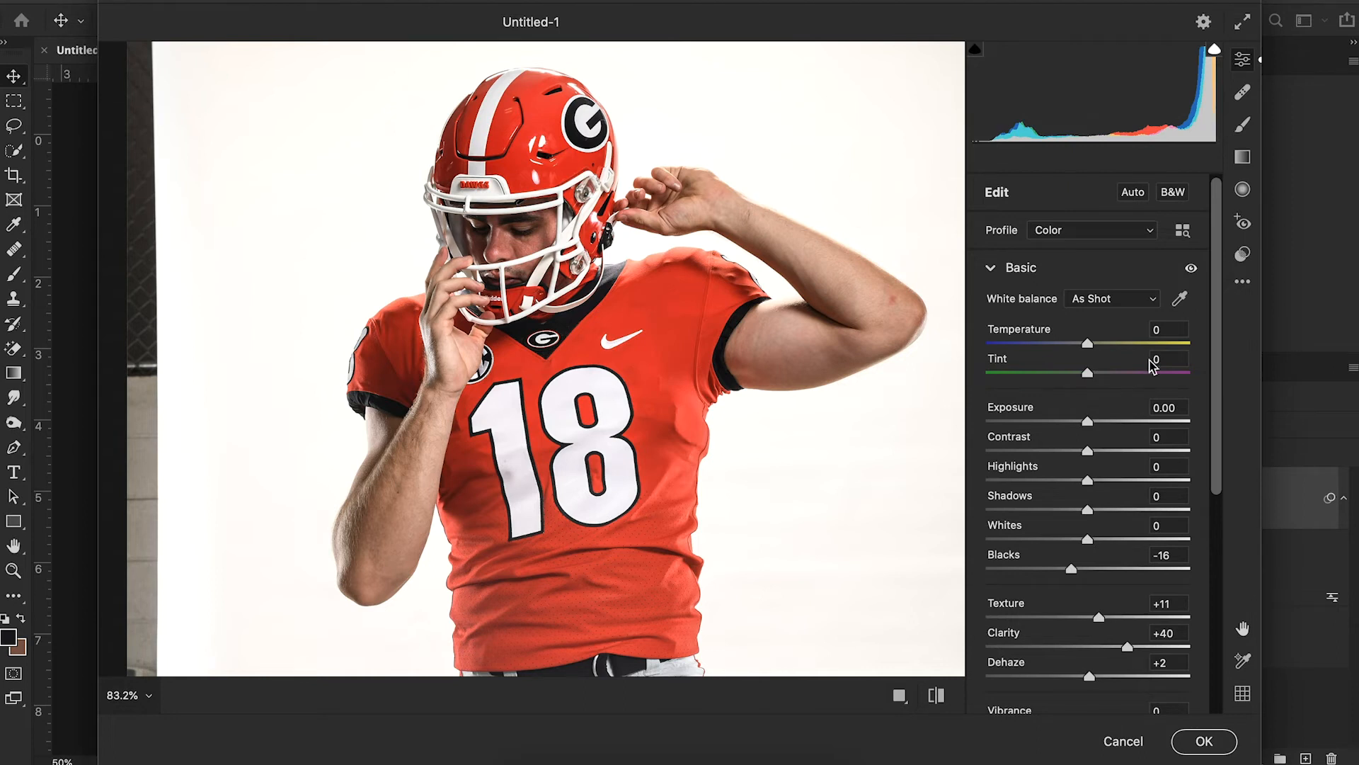
{"action": "left_click_drag", "start_coordinate": [1217, 375], "coordinate": [1221, 489]}
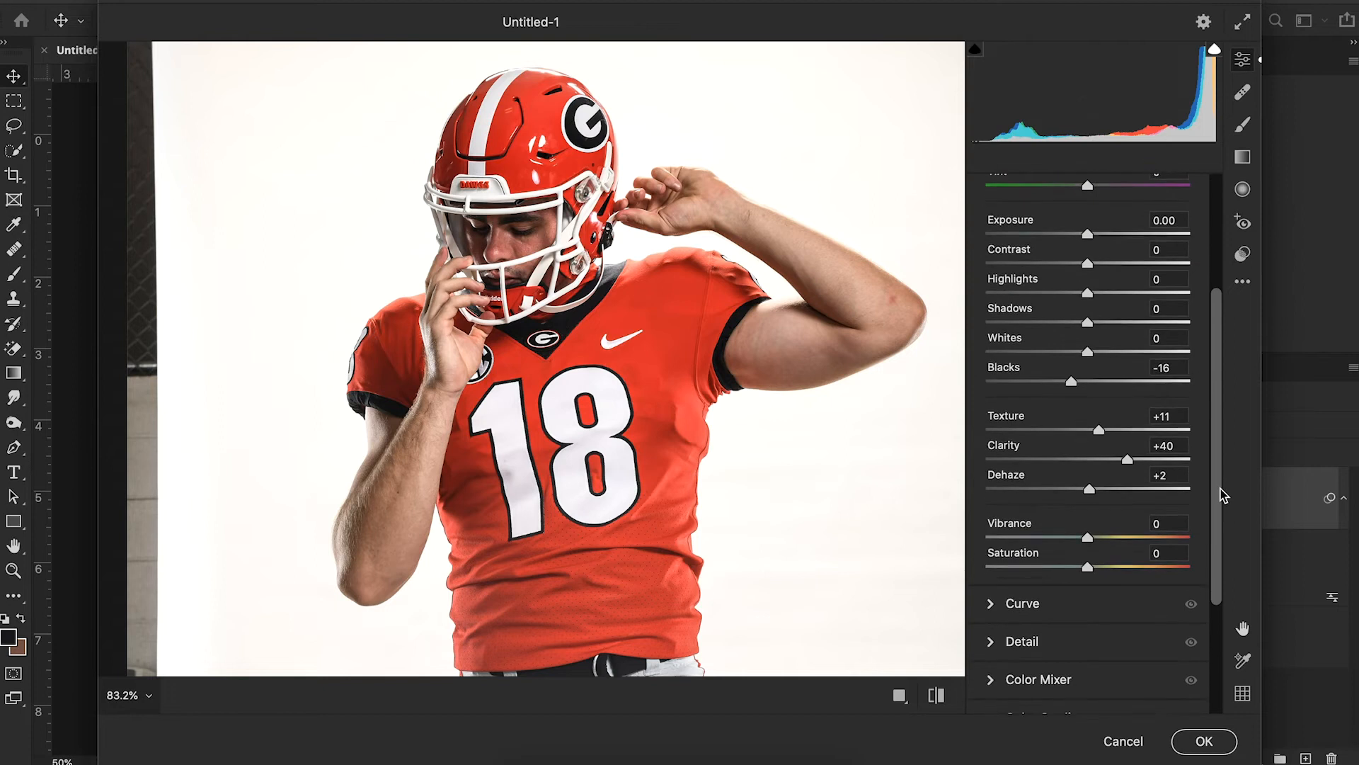
{"action": "left_click_drag", "start_coordinate": [1094, 567], "coordinate": [1102, 566]}
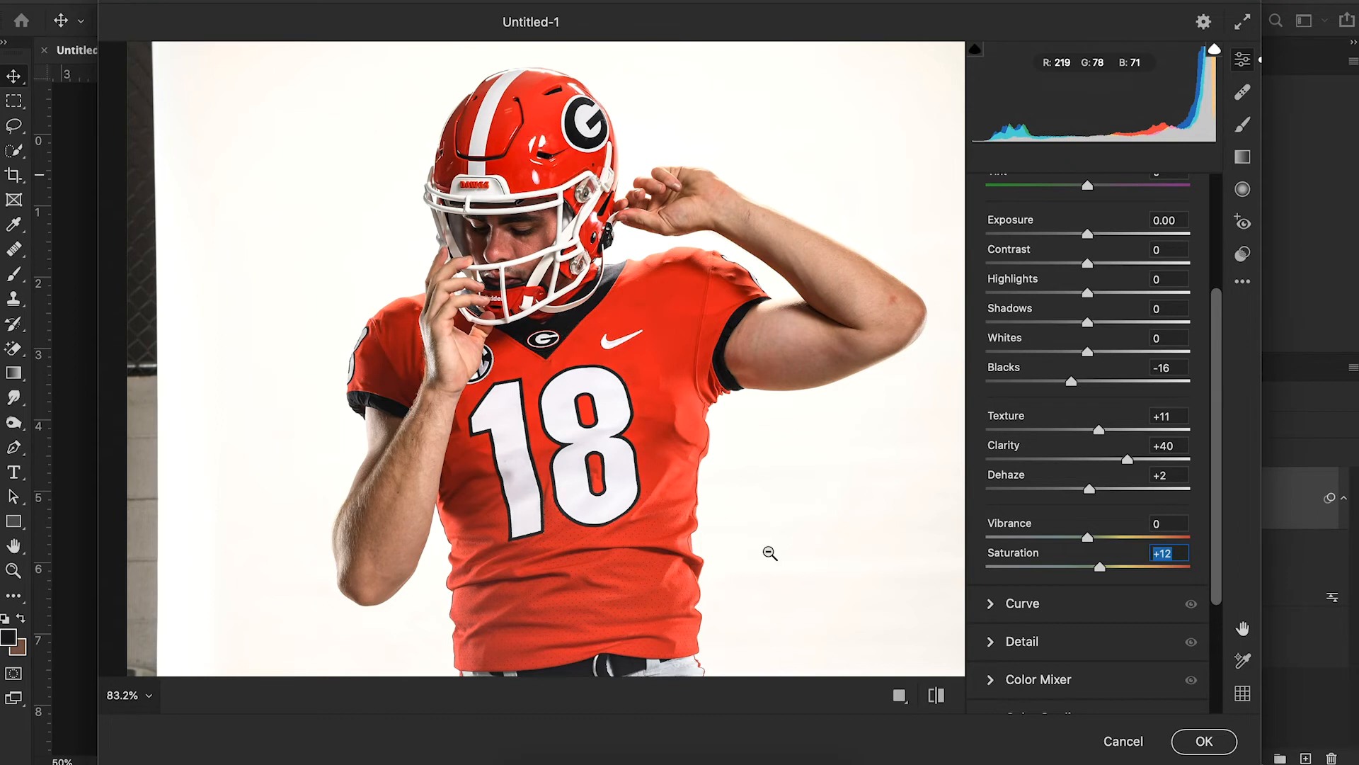
Apply the Camera Raw adjustments and compare the photo with the filter off and on.
{"action": "left_click", "coordinate": [1204, 742]}
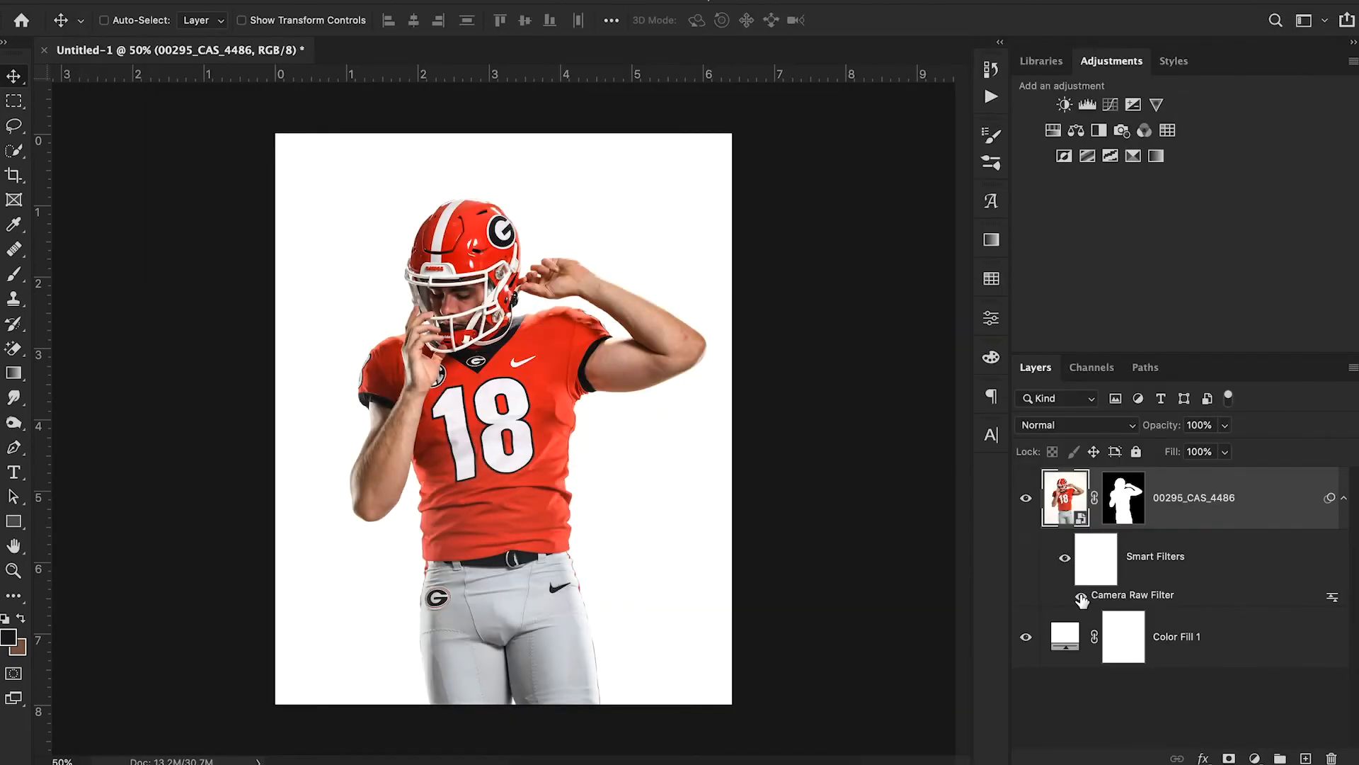
{"action": "left_click", "coordinate": [1081, 596]}
{"action": "left_click", "coordinate": [1082, 597]}
Duplicate the 00295_CAS_4486 layer and apply a High Pass filter with a 7.2-pixel radius to the copy.
{"action": "left_click_drag", "start_coordinate": [1267, 497], "coordinate": [1265, 480]}
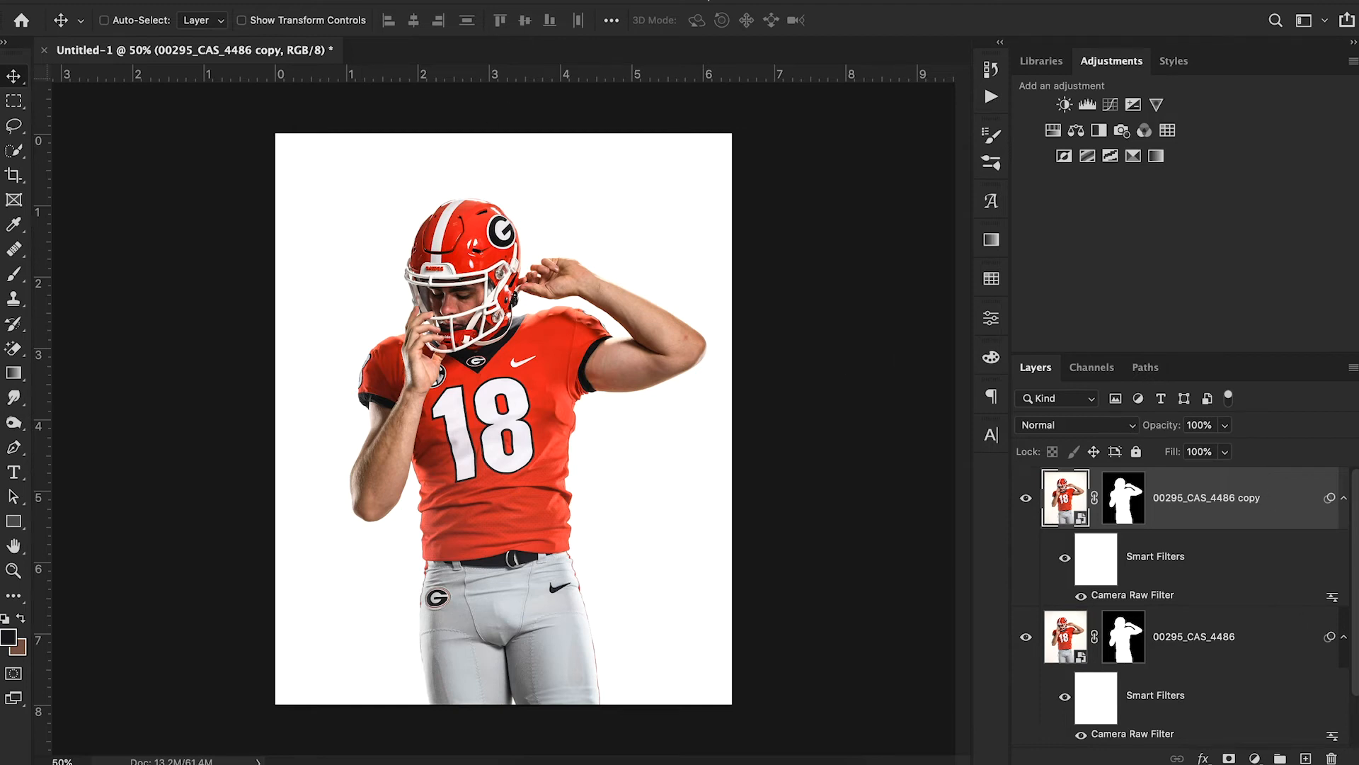
{"action": "left_click", "coordinate": [489, 2]}
{"action": "mouse_move", "coordinate": [496, 390]}
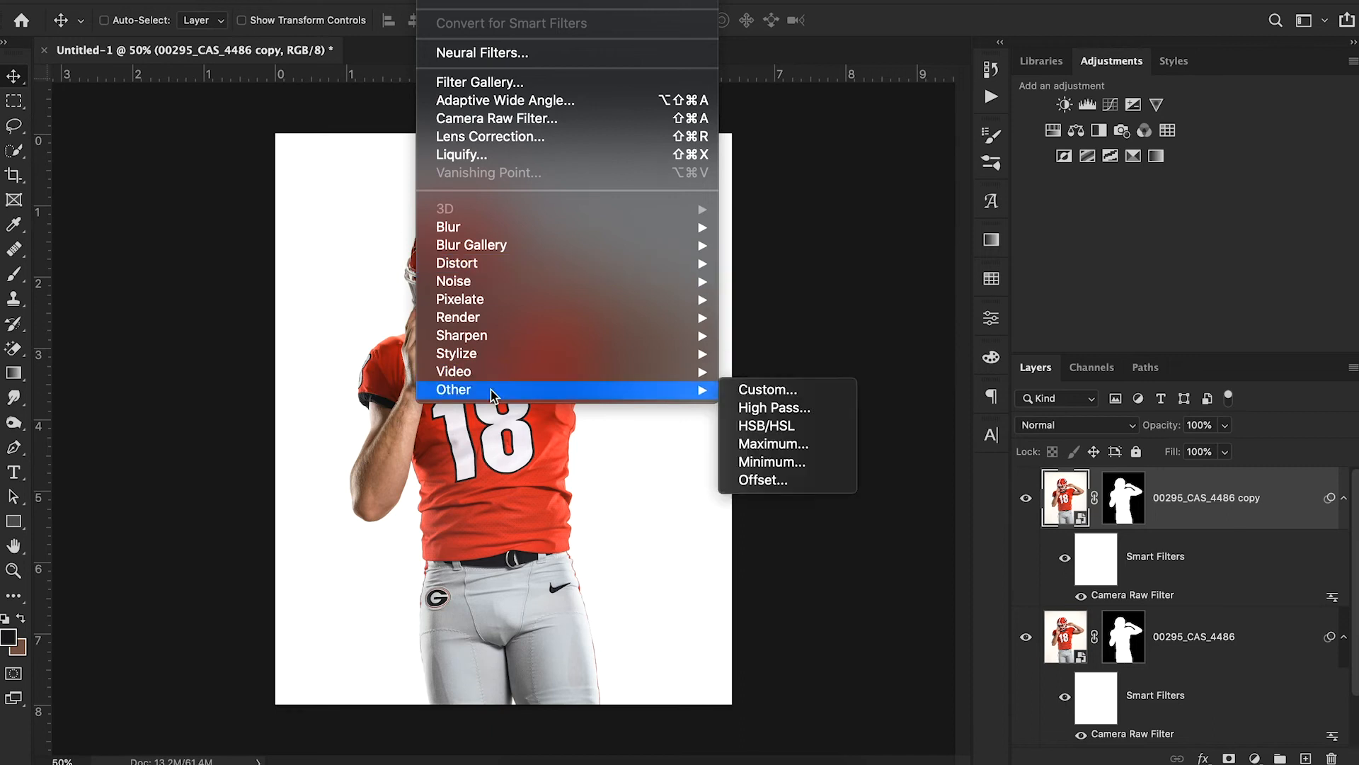
{"action": "left_click", "coordinate": [806, 411]}
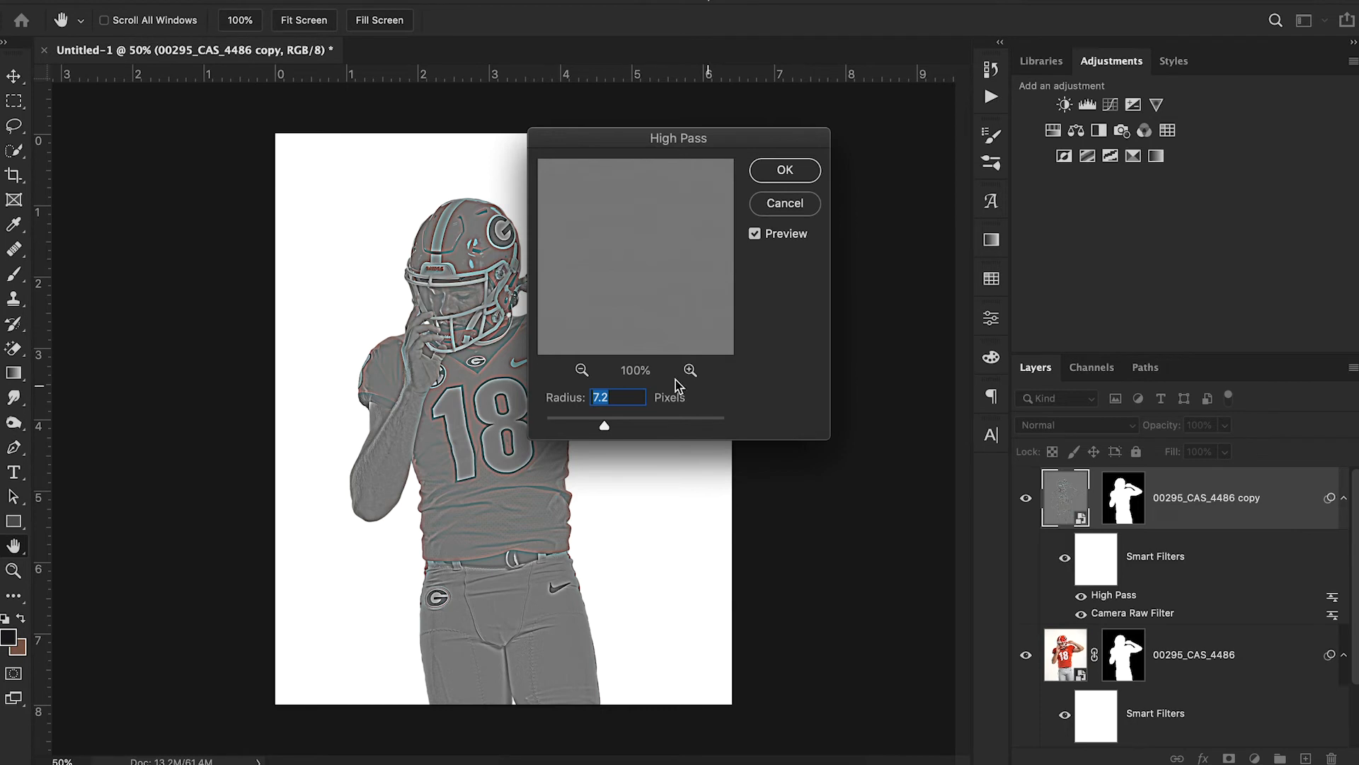
{"action": "left_click", "coordinate": [785, 172]}
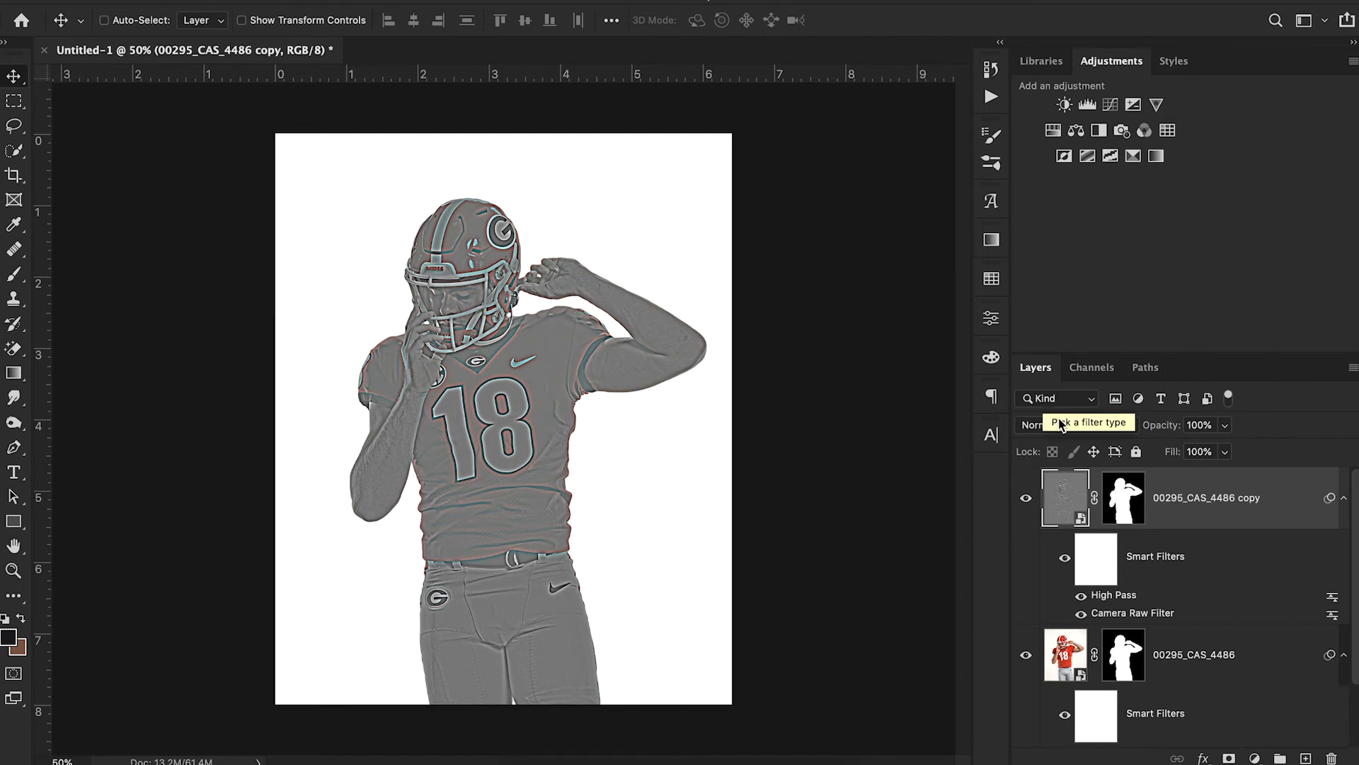
Set the high-pass copy's blend mode to Overlay and compare the image with that layer hidden and shown.
{"action": "left_click", "coordinate": [1061, 425]}
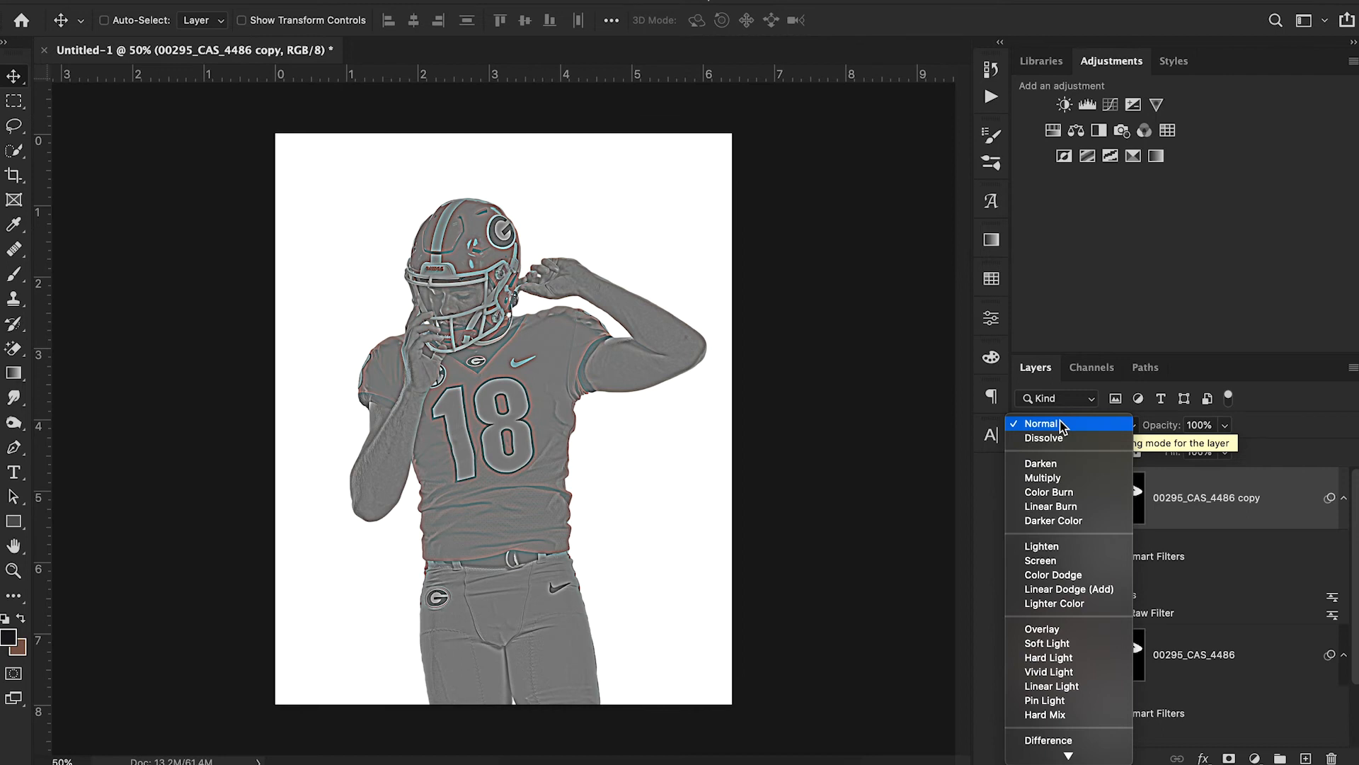
{"action": "left_click", "coordinate": [1079, 630]}
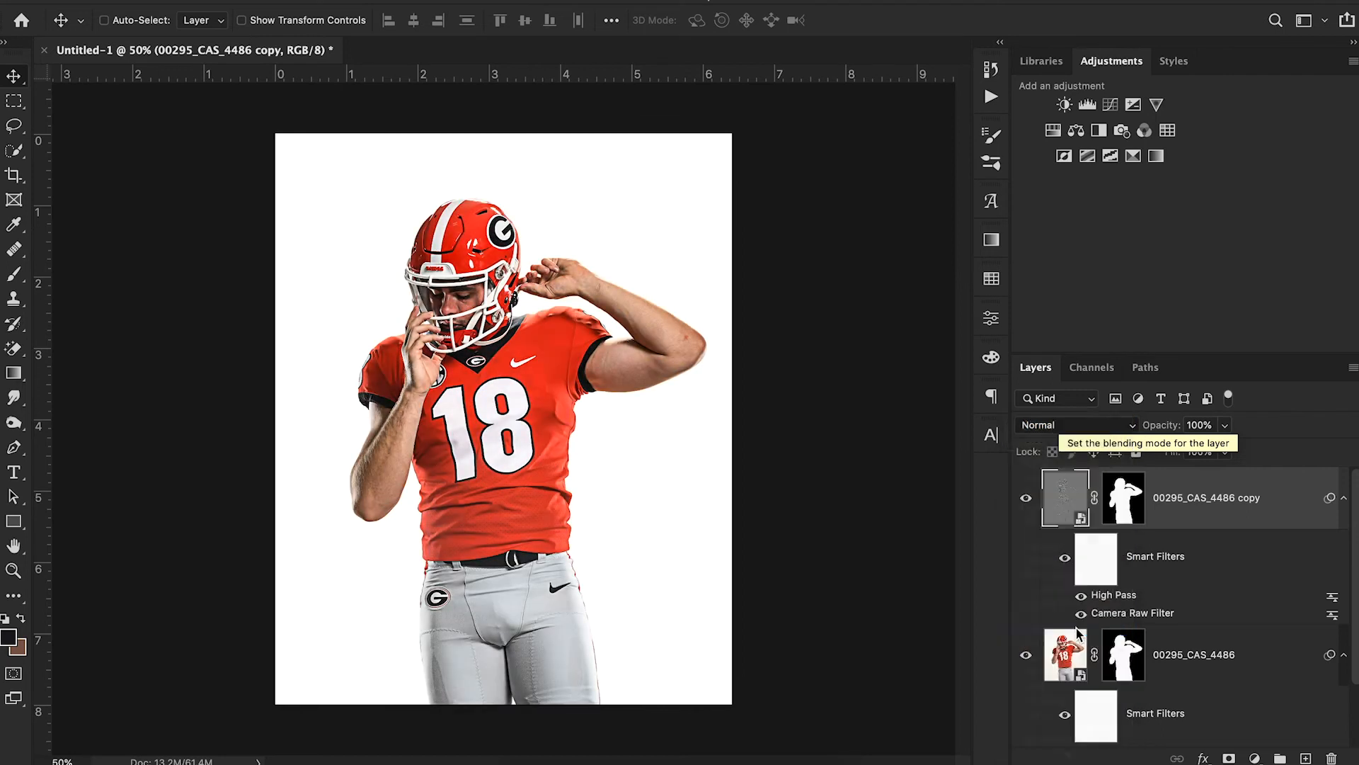
{"action": "left_click", "coordinate": [1025, 500]}
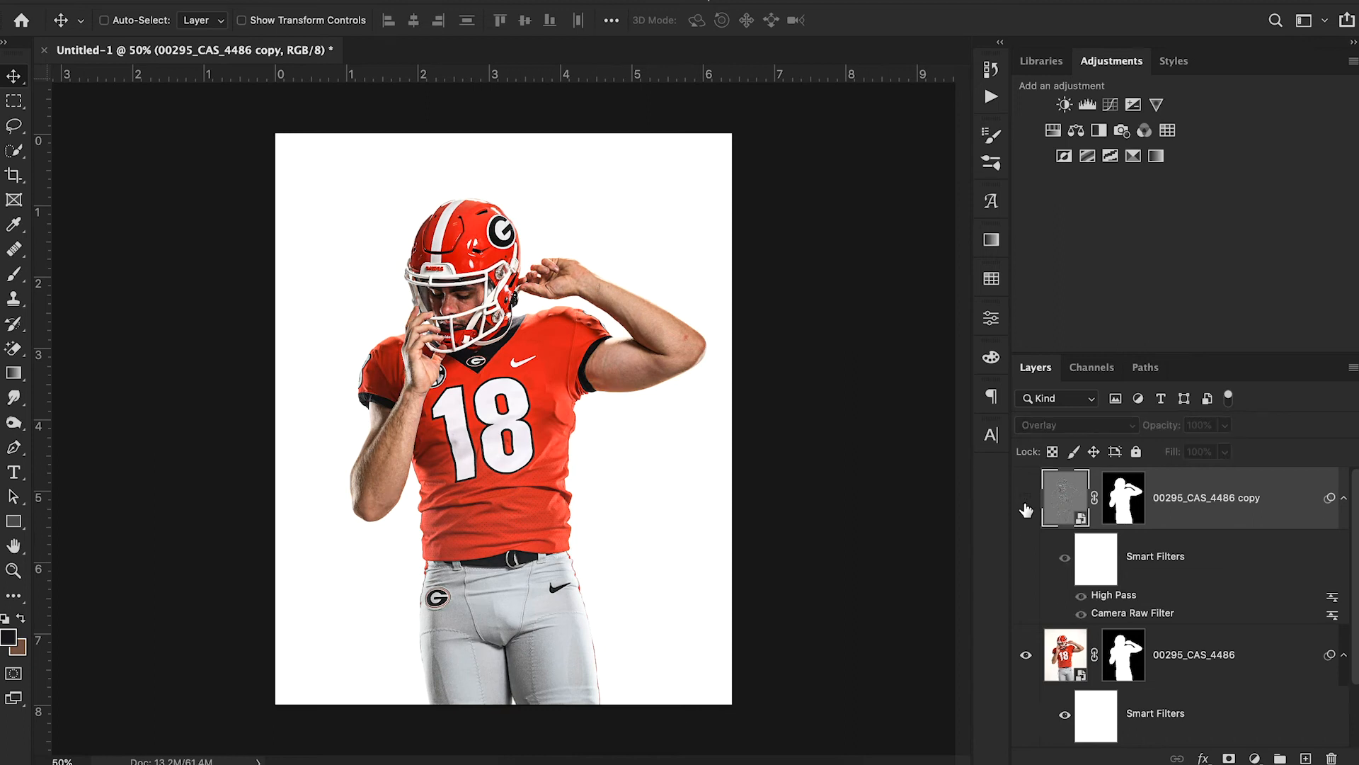
{"action": "left_click", "coordinate": [1025, 503]}
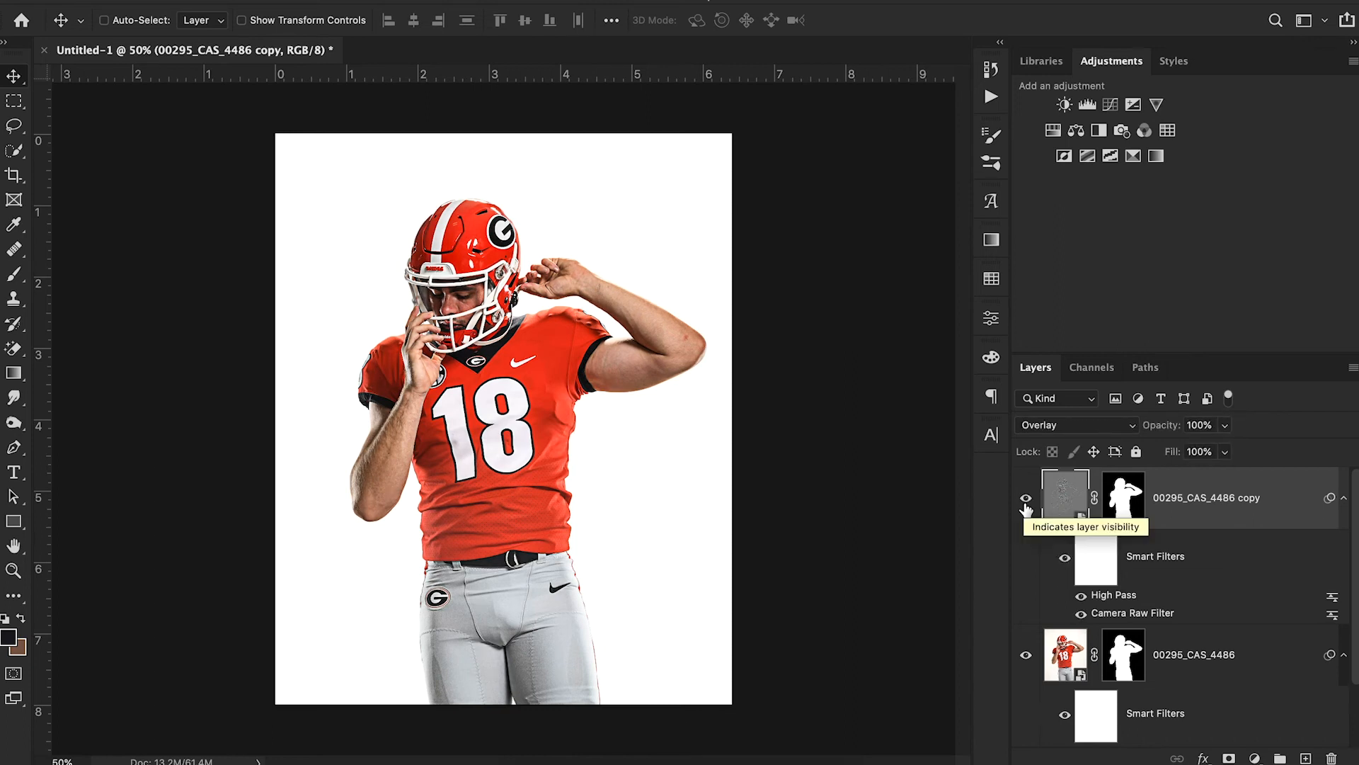
Examine the sharpening on the player's face and jersey close up with the Overlay copy hidden and shown.
{"action": "left_click", "coordinate": [14, 570]}
{"action": "left_click_drag", "start_coordinate": [407, 304], "coordinate": [513, 297]}
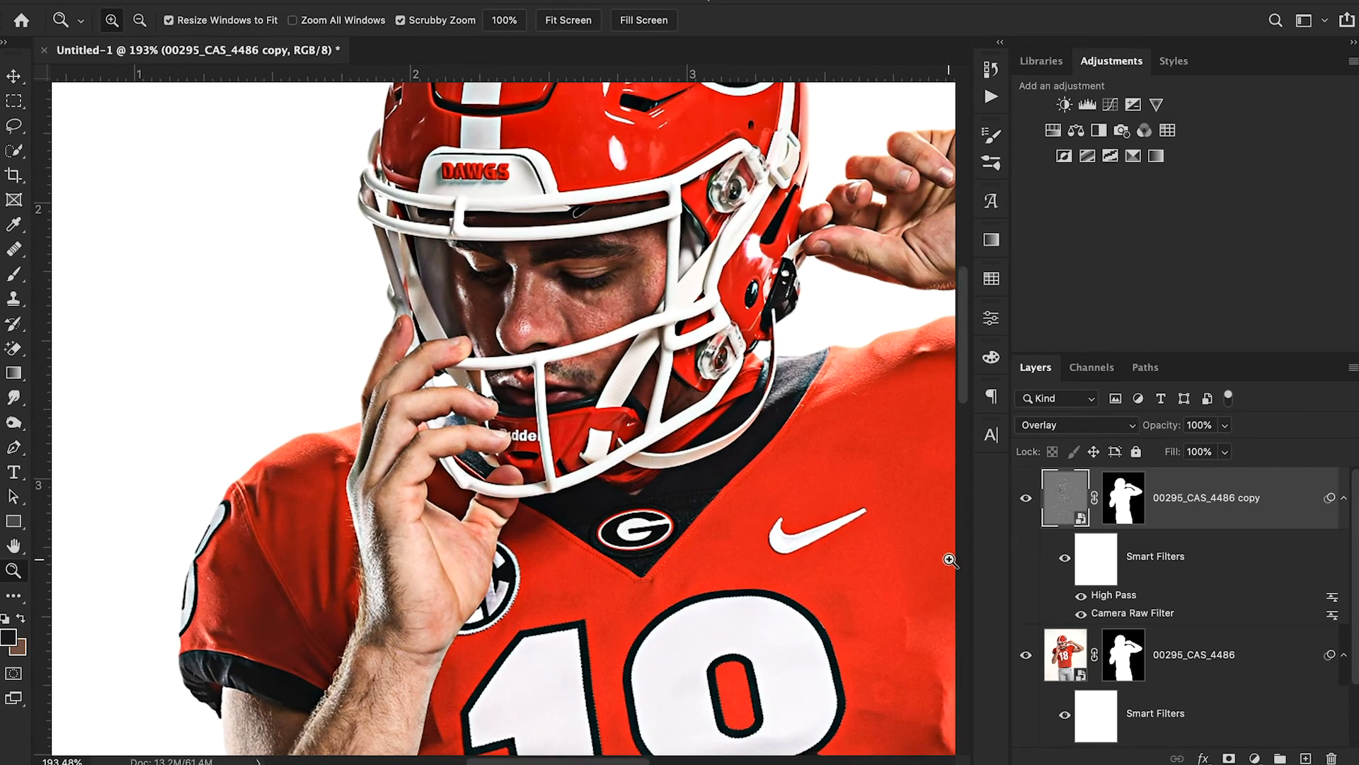
{"action": "left_click", "coordinate": [1026, 499]}
{"action": "left_click", "coordinate": [1026, 499]}
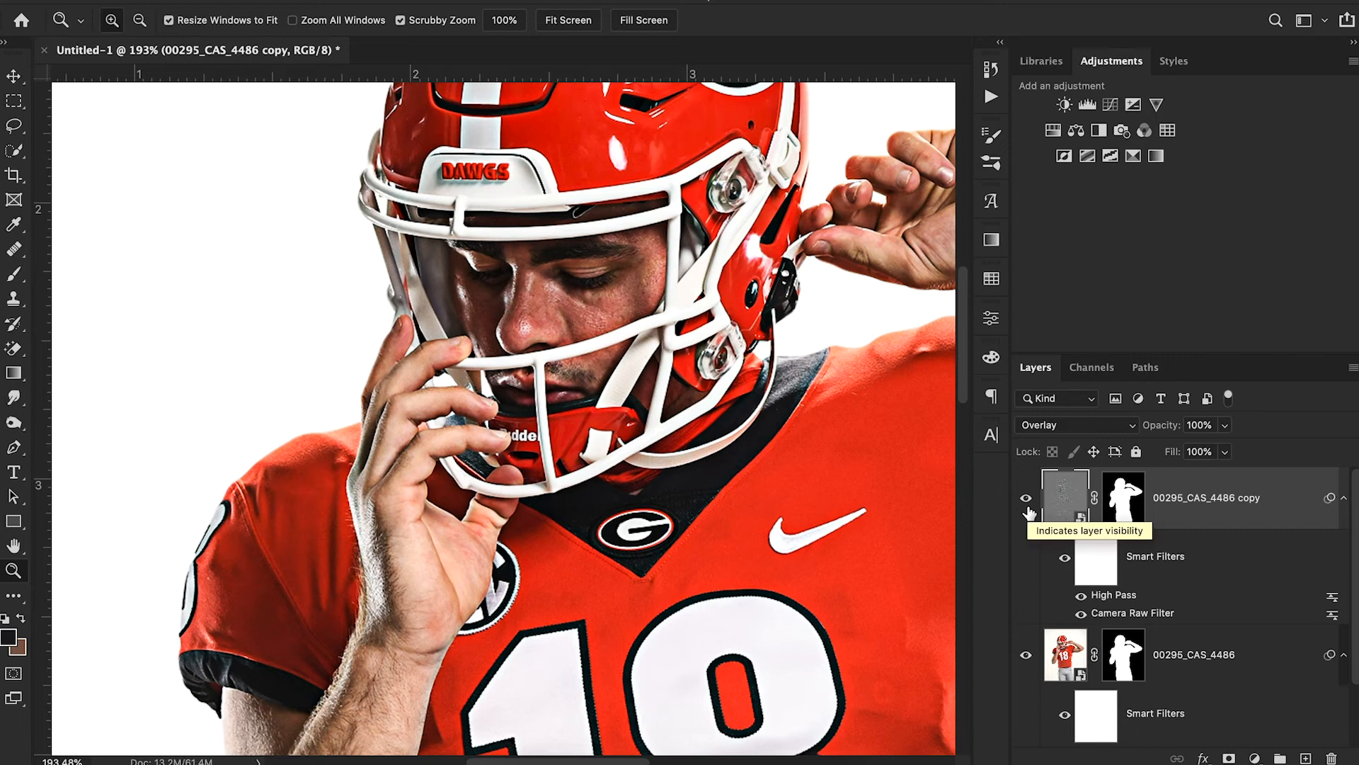
{"action": "left_click", "coordinate": [1026, 501]}
{"action": "left_click", "coordinate": [1026, 500]}
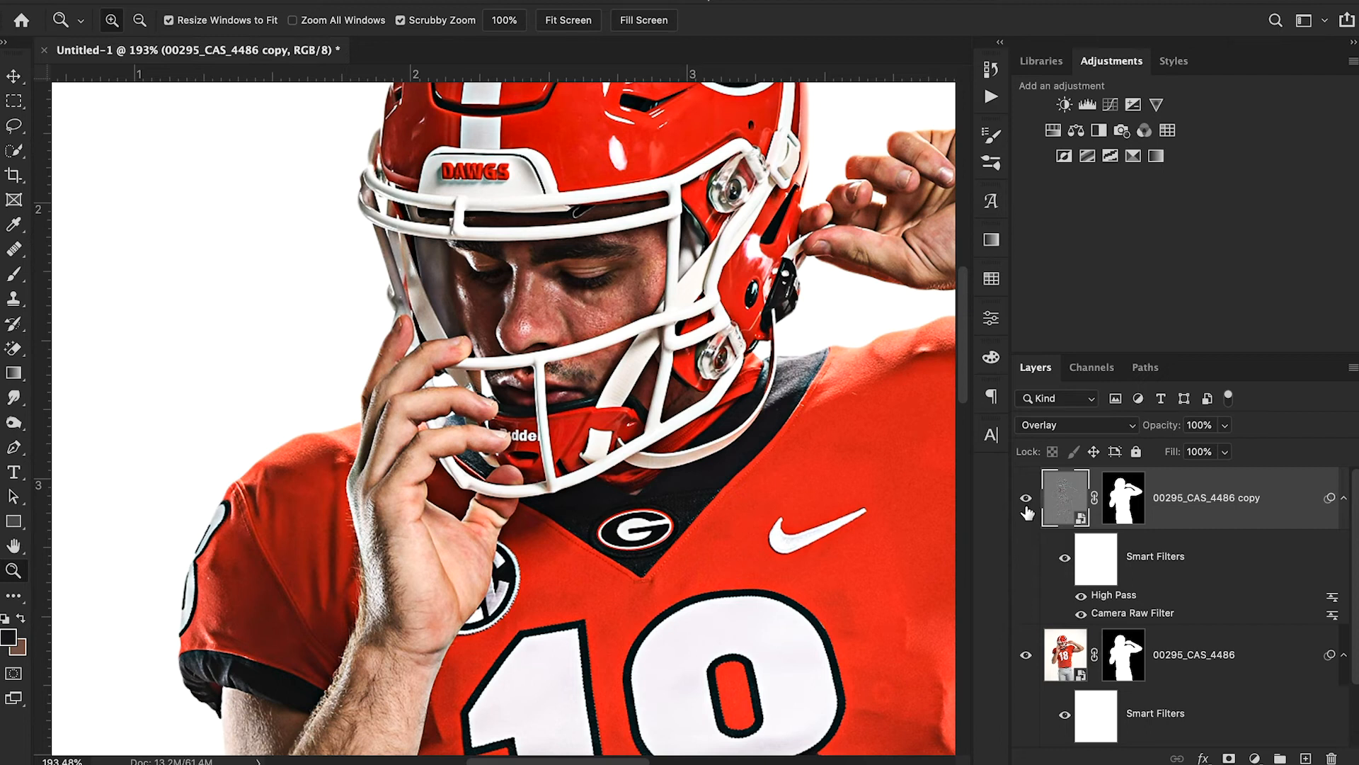
{"action": "left_click_drag", "start_coordinate": [631, 382], "coordinate": [506, 387]}
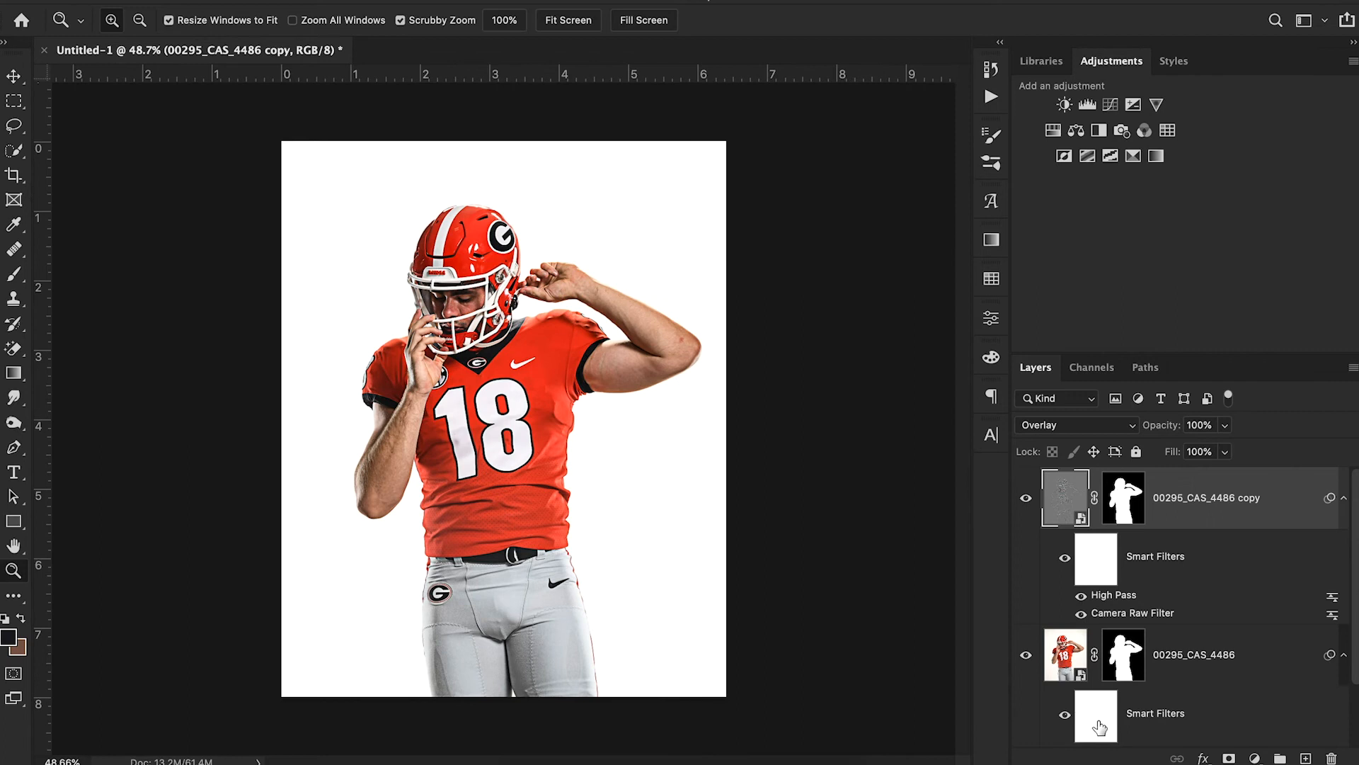
Compare the unedited player with the finished look by hiding and restoring the high-pass copy and the original layer's Camera Raw Filter.
{"action": "scroll", "coordinate": [1084, 708], "scroll_direction": "down", "scroll_amount": 2}
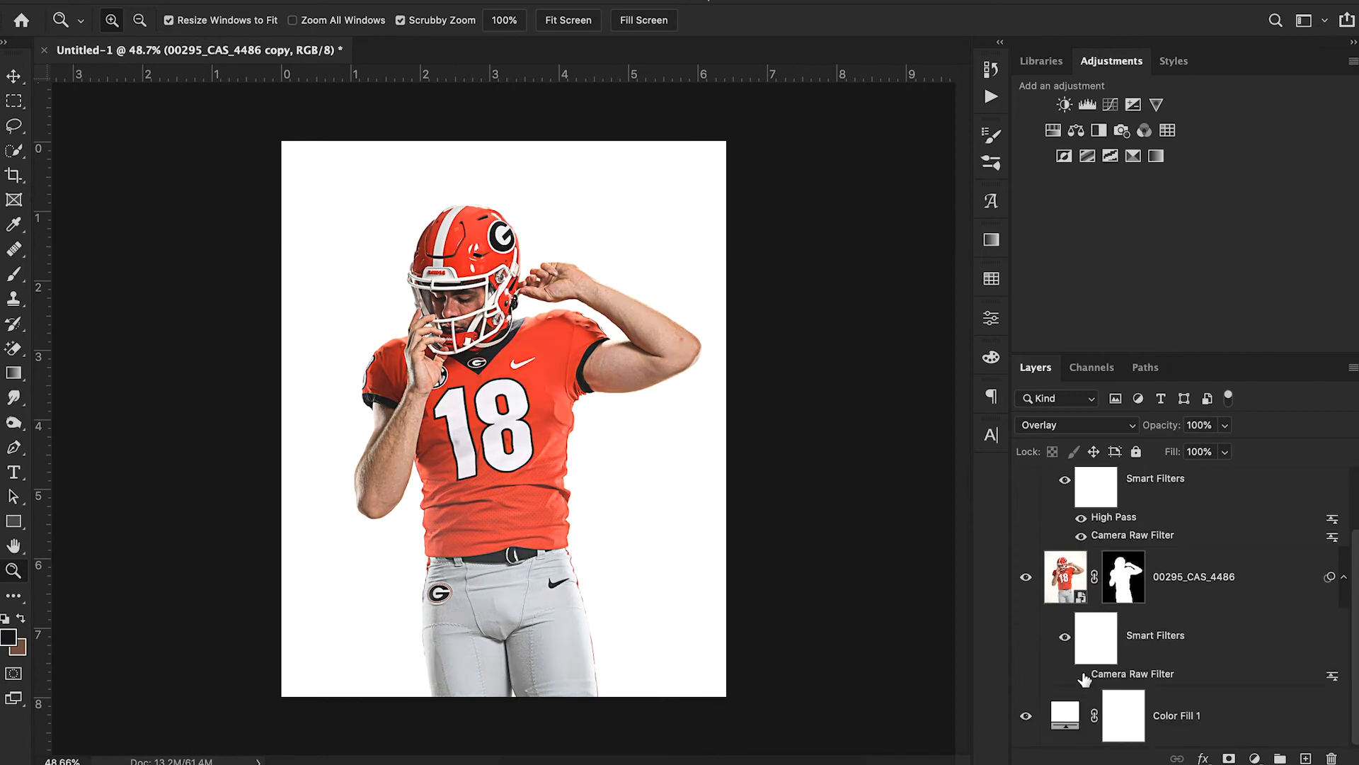
{"action": "scroll", "coordinate": [1082, 669], "scroll_direction": "up", "scroll_amount": 2}
{"action": "left_click", "coordinate": [1028, 503]}
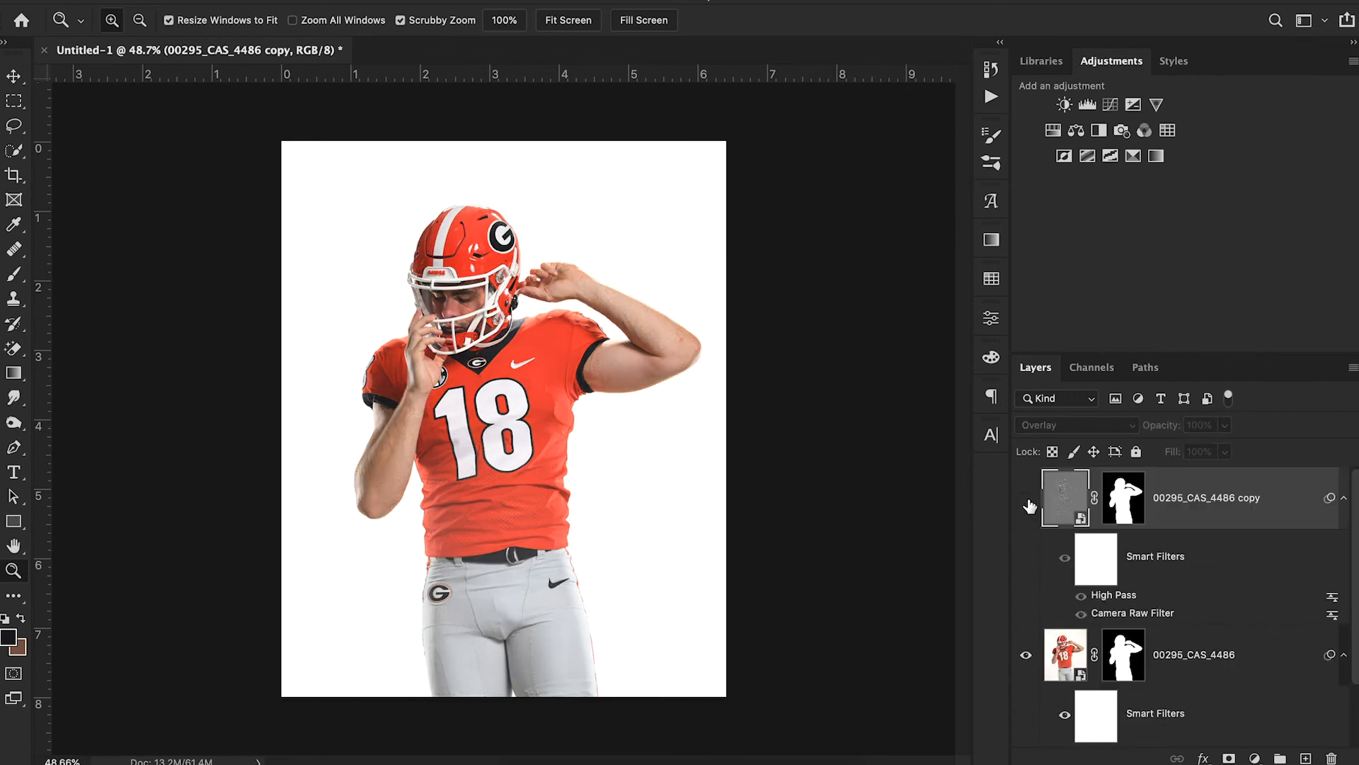
{"action": "left_click", "coordinate": [1027, 500]}
{"action": "scroll", "coordinate": [1133, 616], "scroll_direction": "down", "scroll_amount": 2}
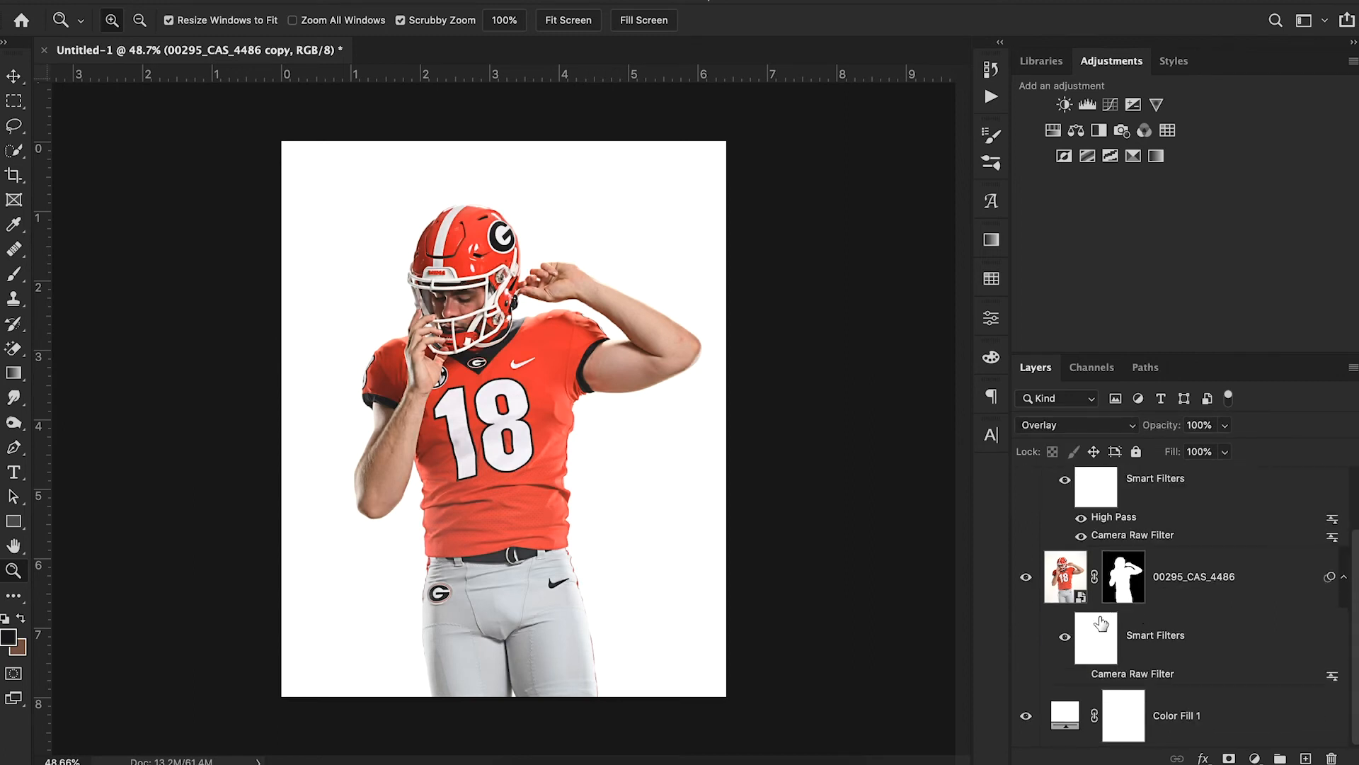
{"action": "left_click", "coordinate": [1082, 675]}
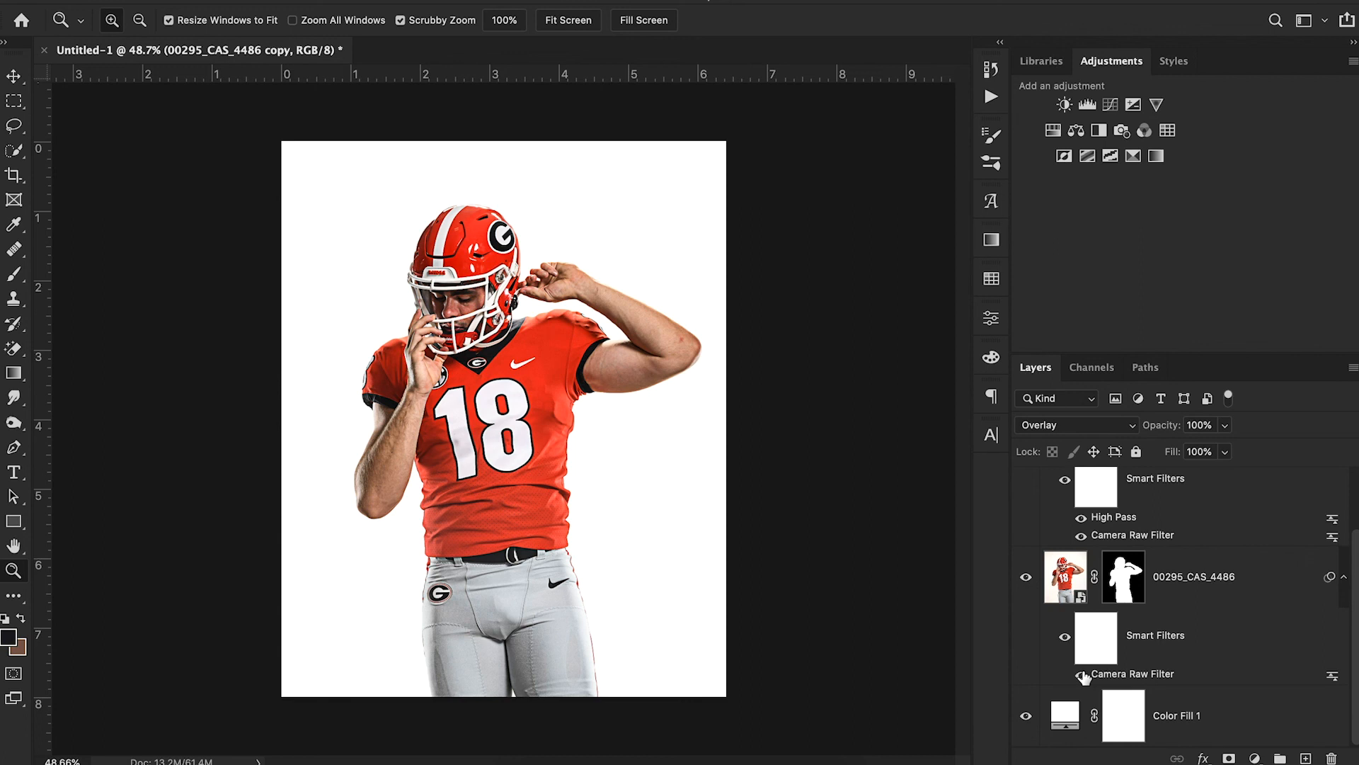
{"action": "scroll", "coordinate": [1090, 577], "scroll_direction": "up", "scroll_amount": 2}
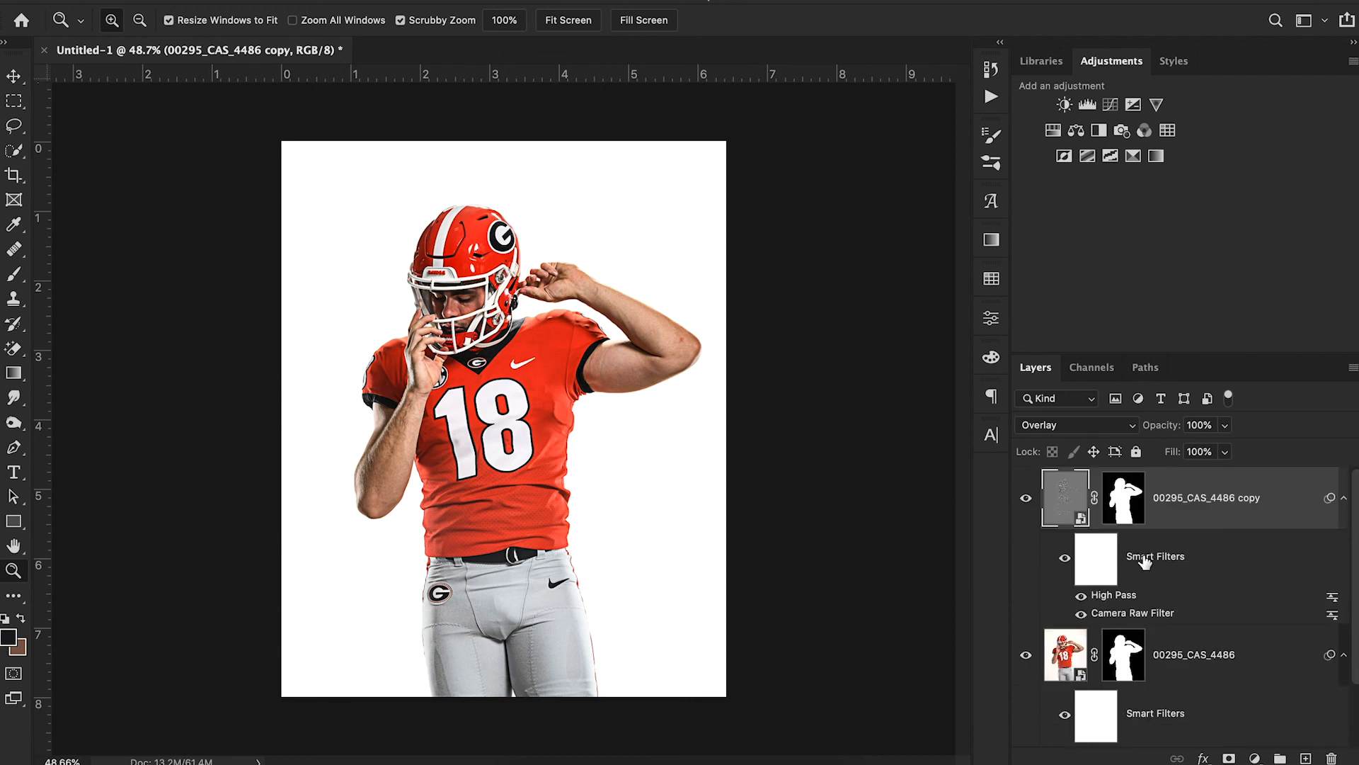